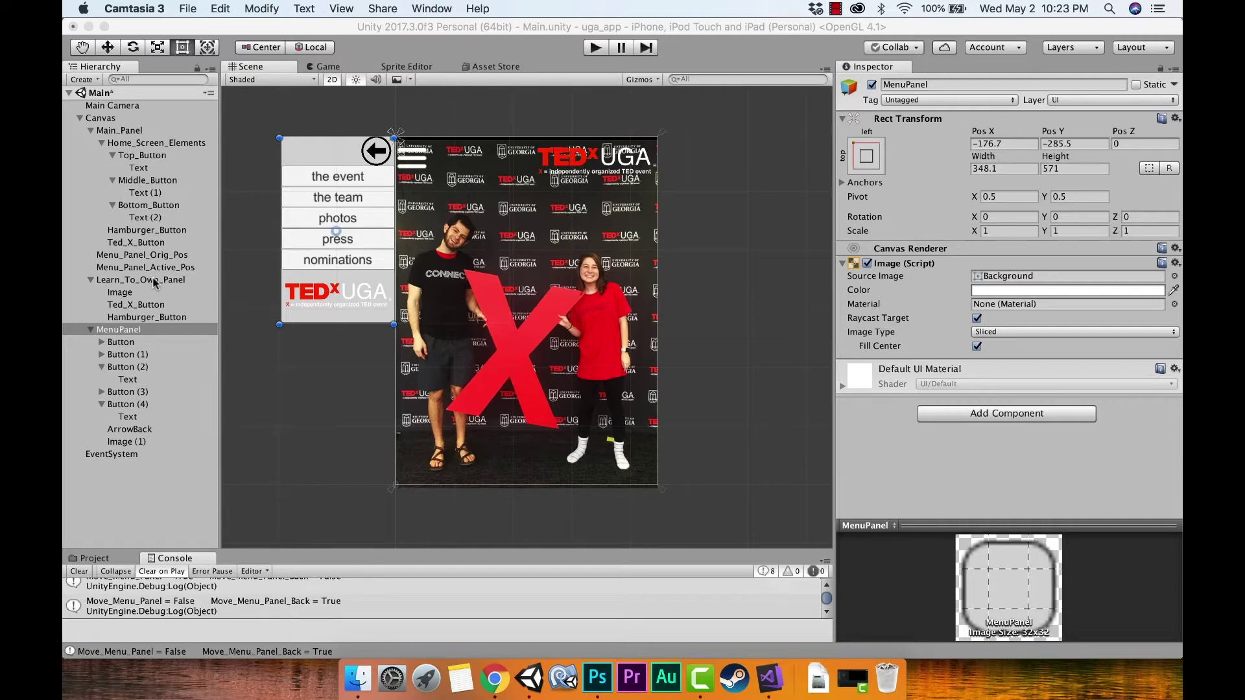
# Focus the Unity editor, deselect the menu panel in the Scene, and open the File menu.
pyautogui.click(366, 119)
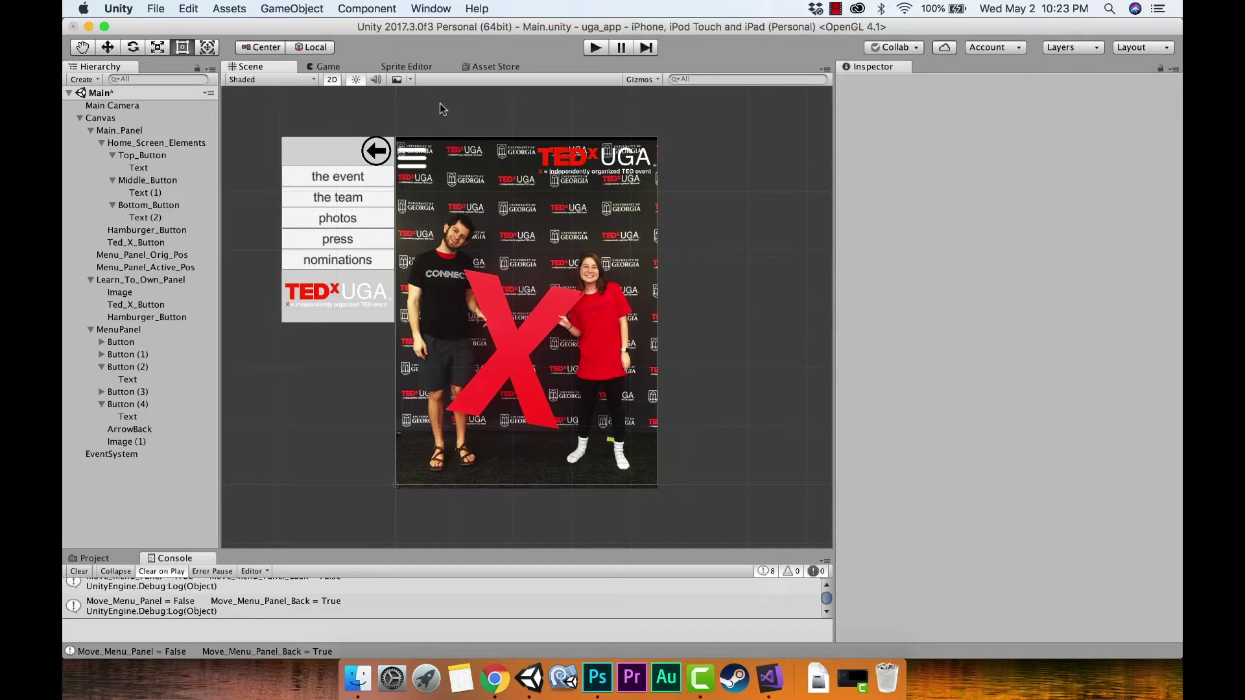
pyautogui.click(402, 100)
pyautogui.click(157, 9)
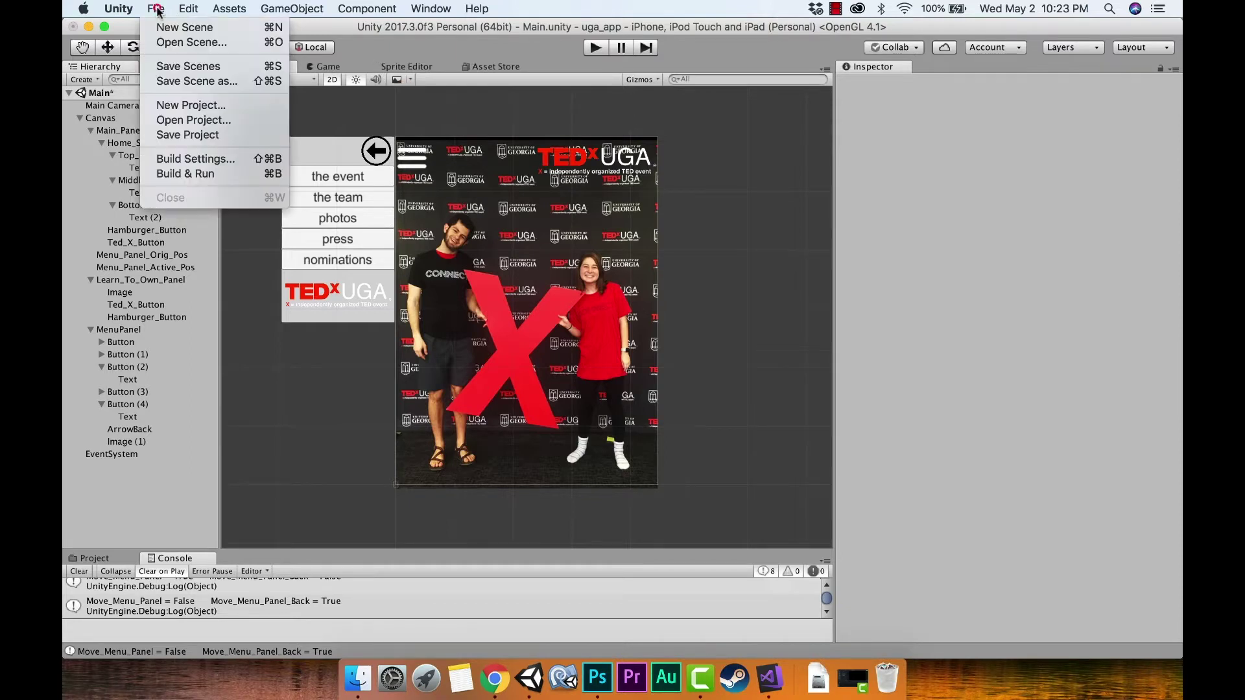
# Switch the build platform from iPhone/iPad to Android in Build Settings, then close the window.
pyautogui.click(194, 165)
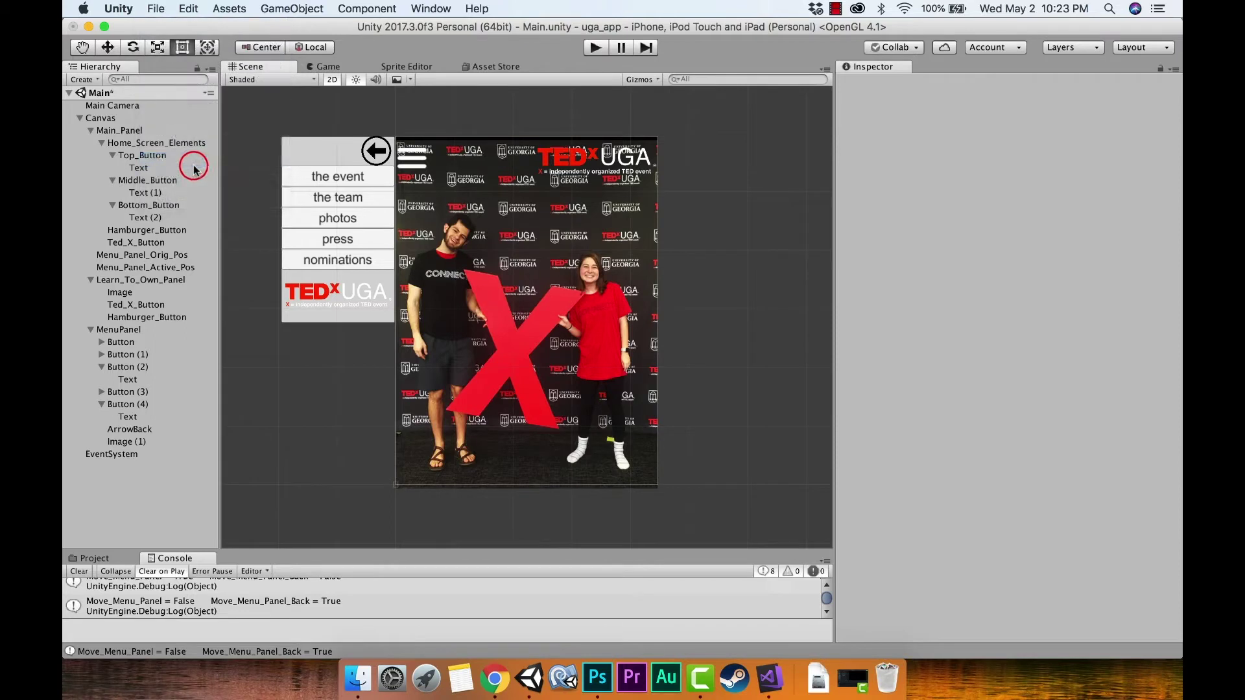
pyautogui.click(174, 392)
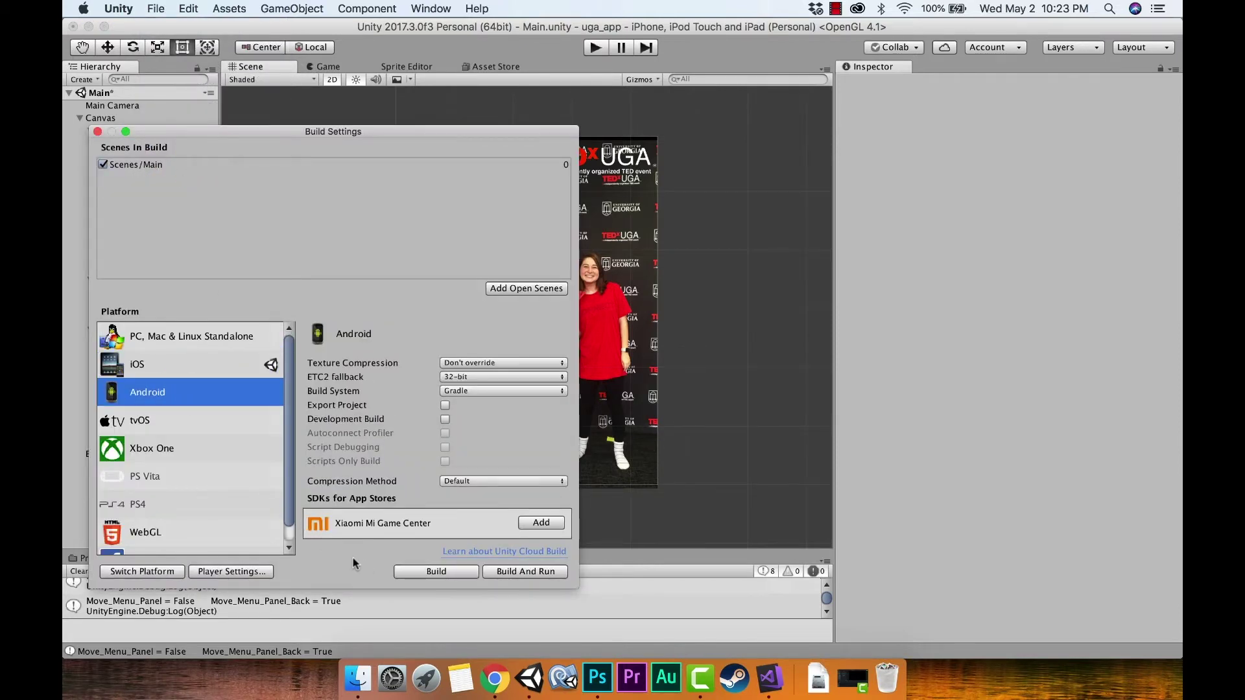
pyautogui.click(160, 571)
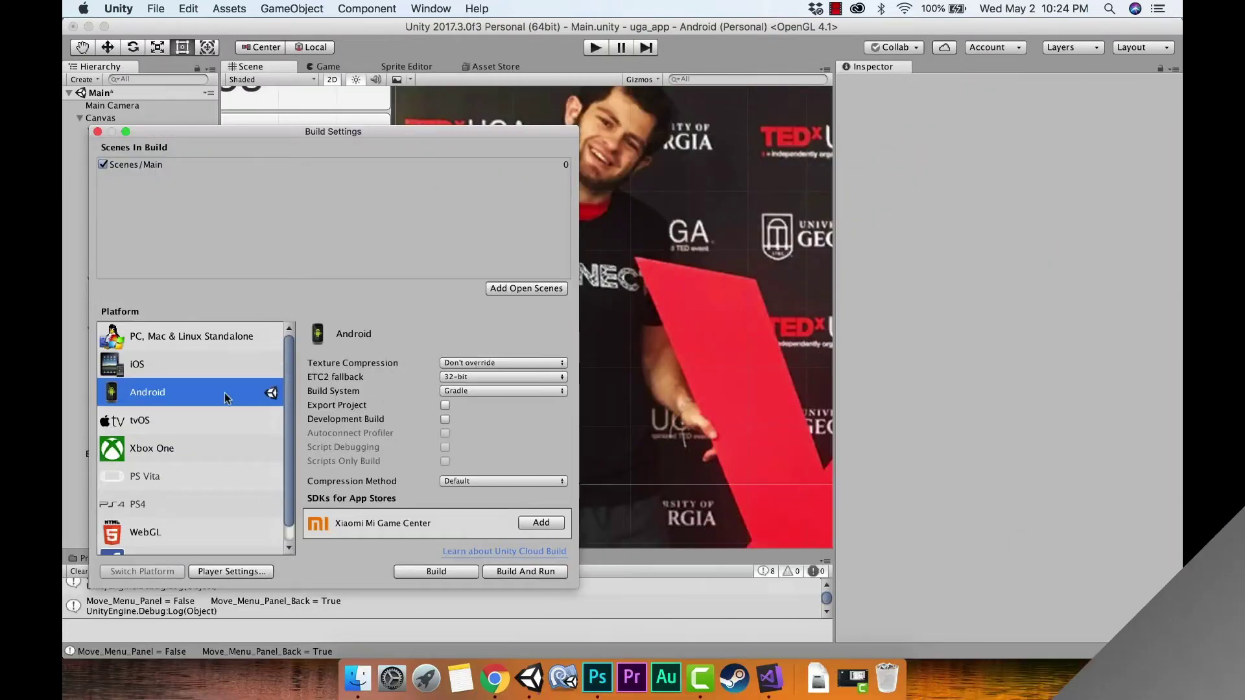
pyautogui.click(205, 394)
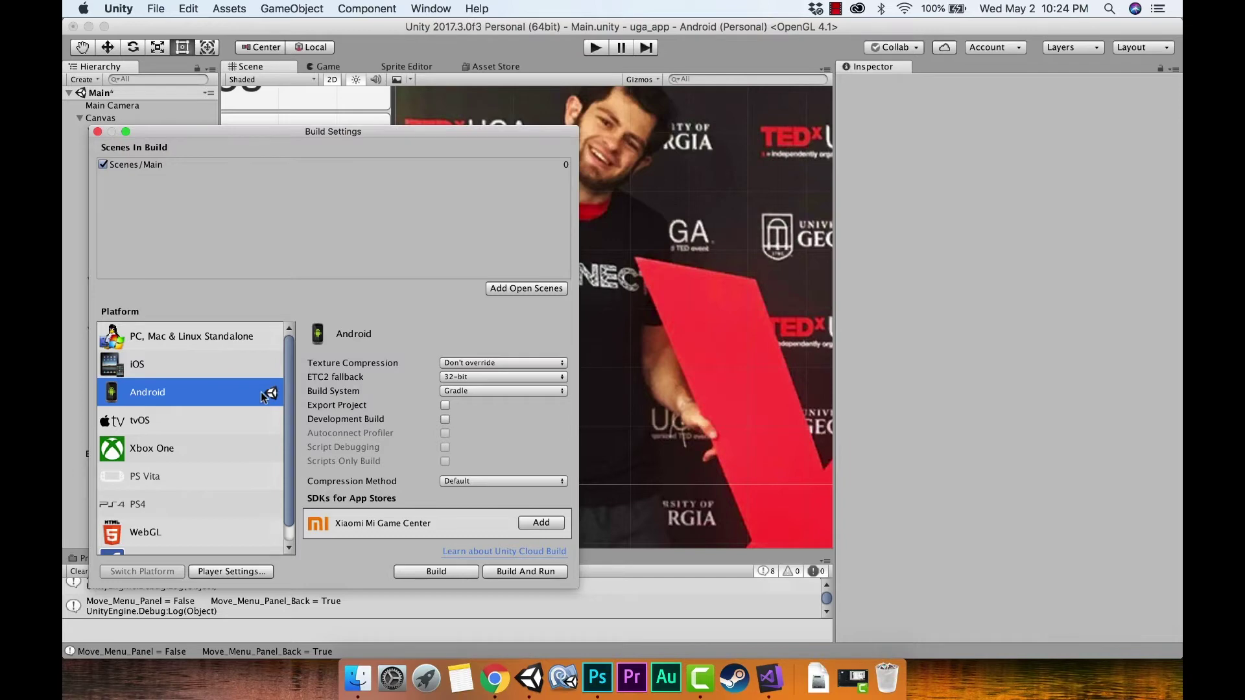
pyautogui.click(97, 132)
# Preview the Game view at 16:10 Portrait, 3:2 Portrait, then WSVGA Landscape (1024x600).
pyautogui.click(332, 67)
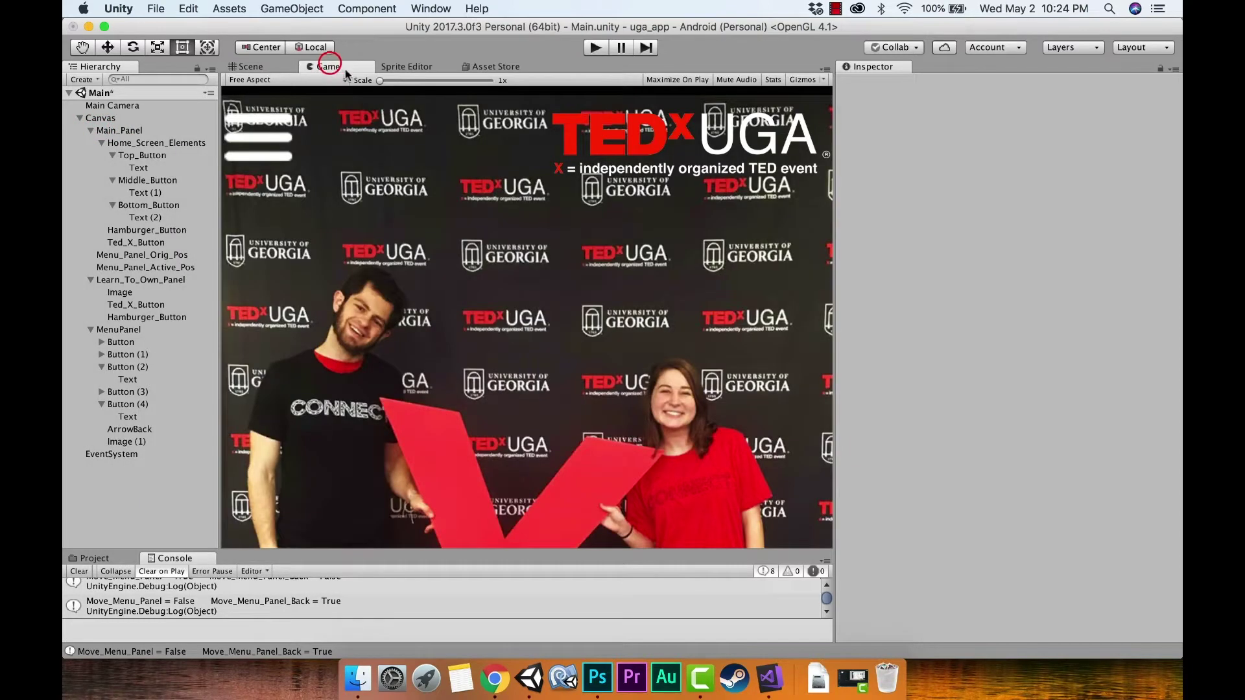
pyautogui.click(341, 79)
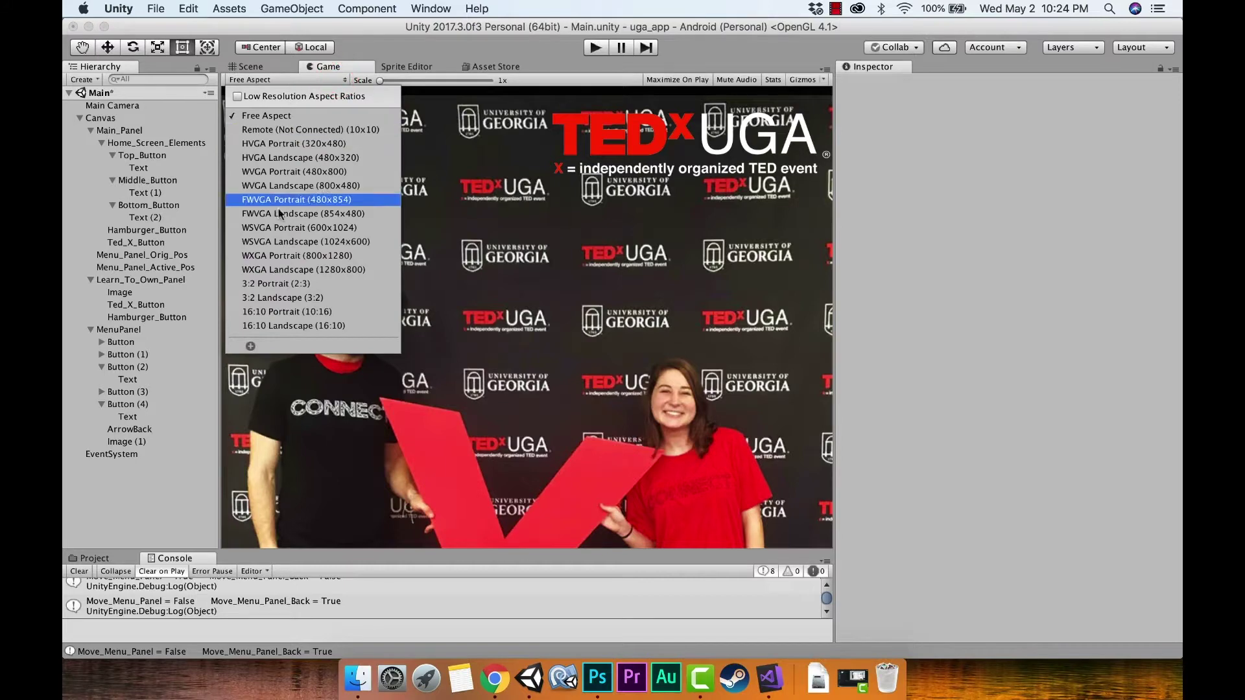
pyautogui.click(302, 311)
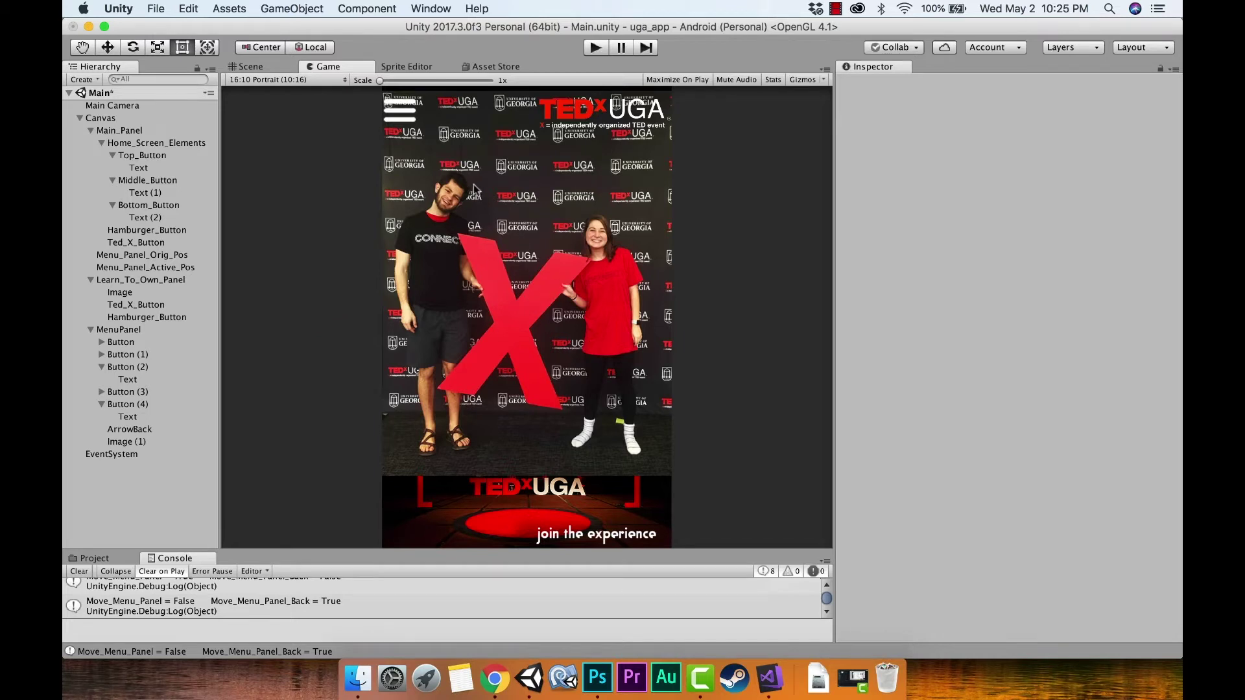
pyautogui.click(331, 81)
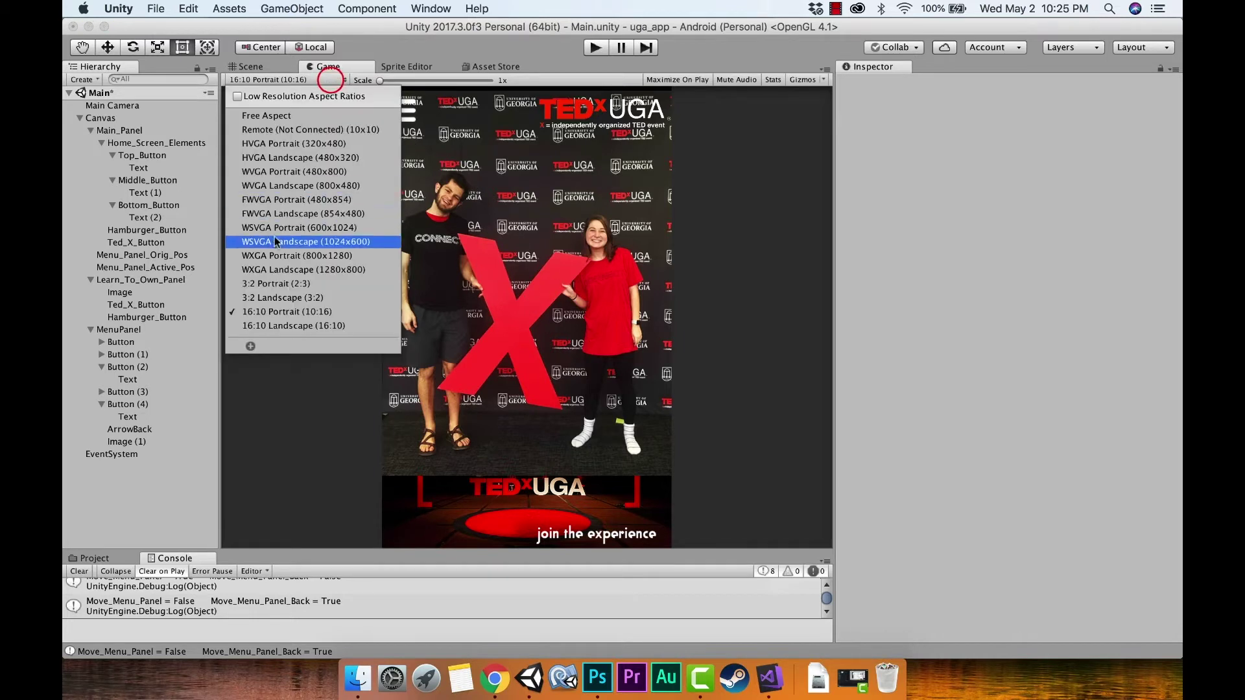
pyautogui.click(283, 284)
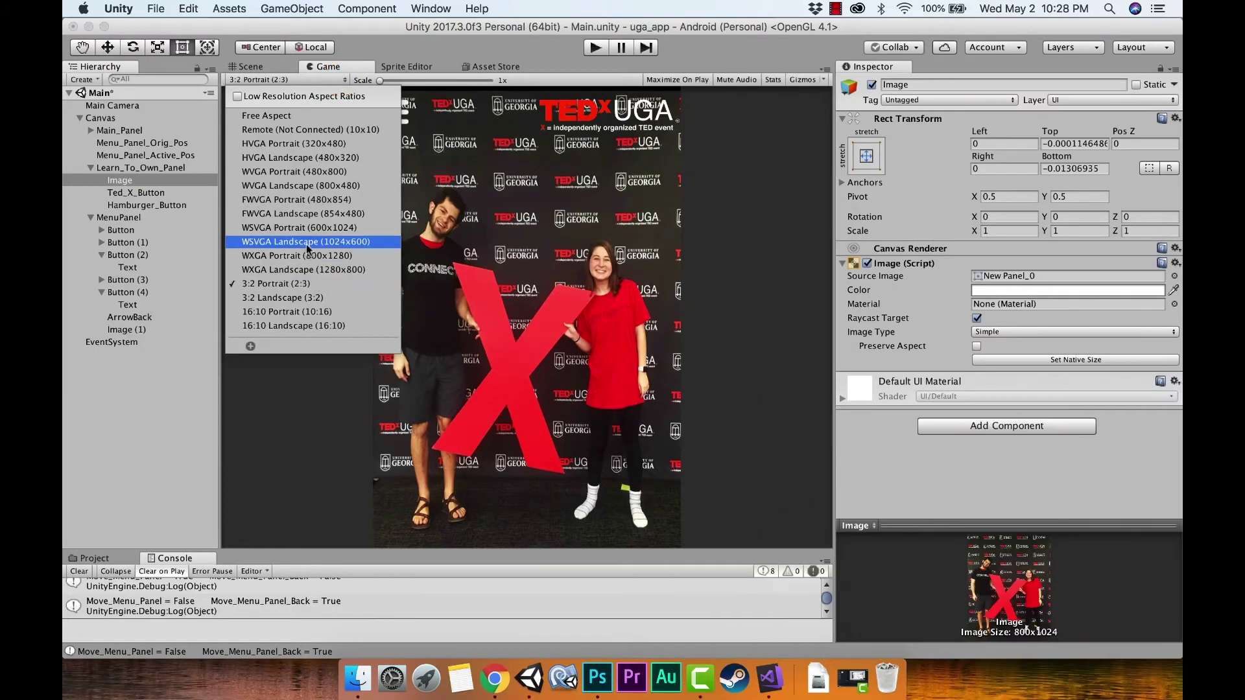
pyautogui.click(306, 244)
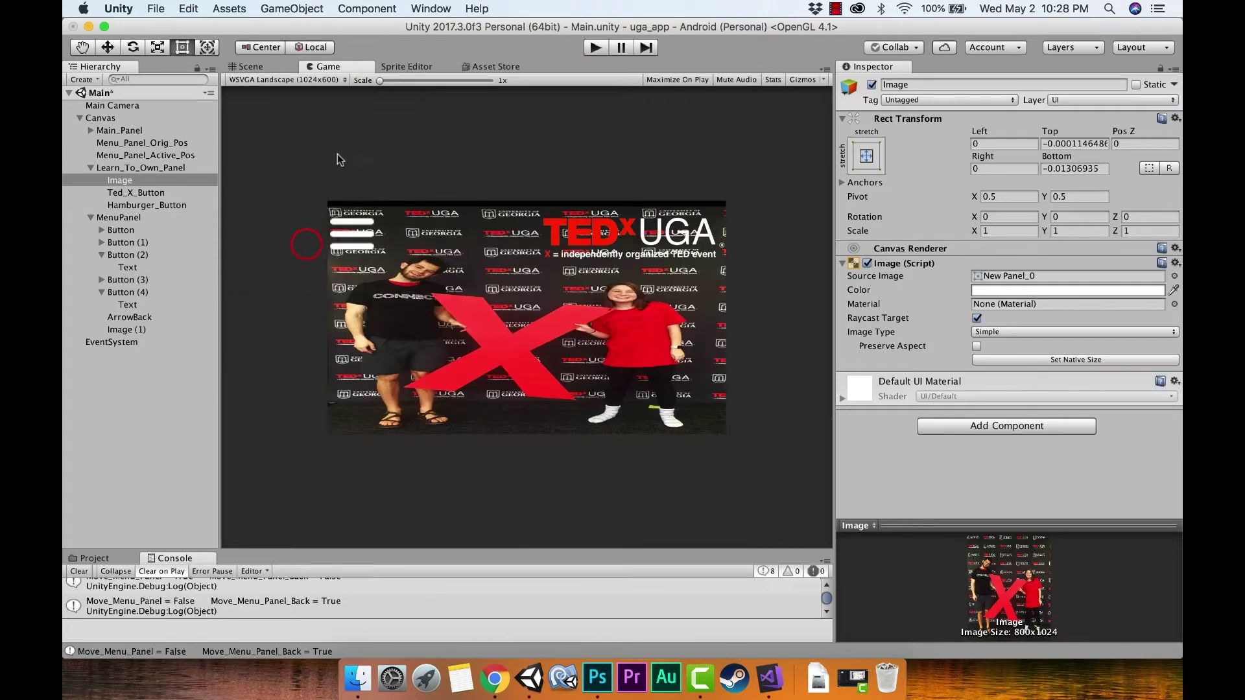
# Return the Game preview to 16:10 Portrait and select the Image inside Learn_To_Own_Panel.
pyautogui.click(329, 79)
pyautogui.click(298, 314)
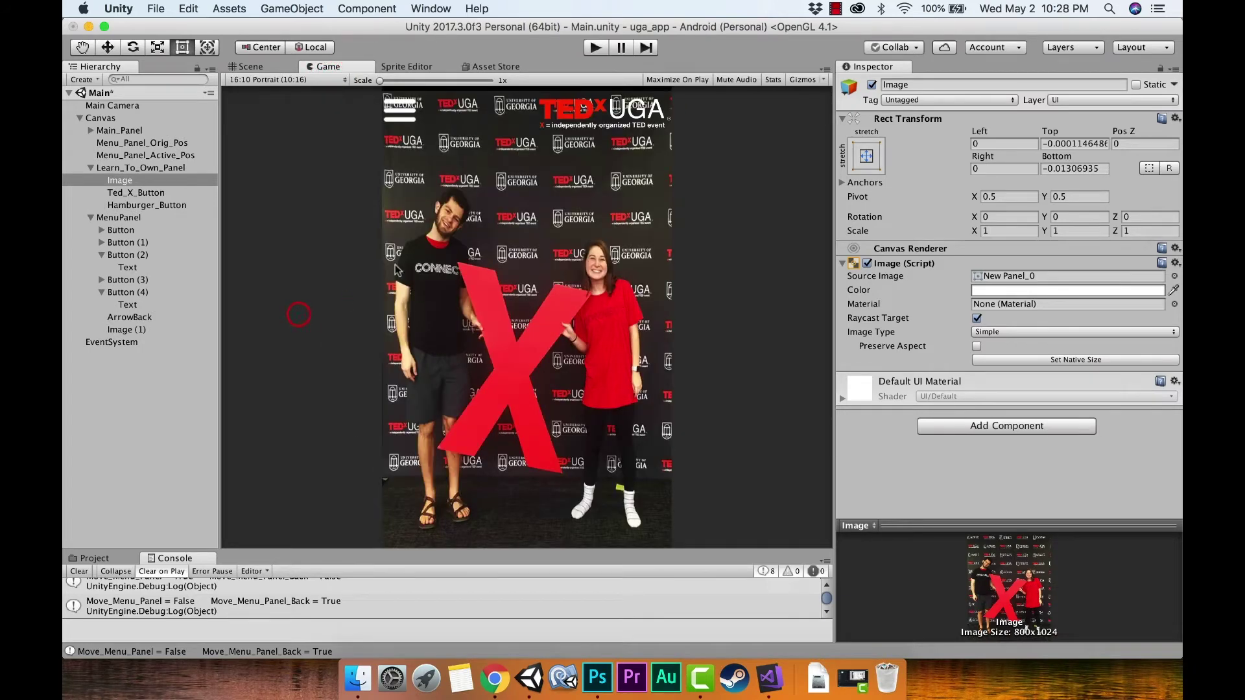
pyautogui.click(136, 191)
pyautogui.click(136, 180)
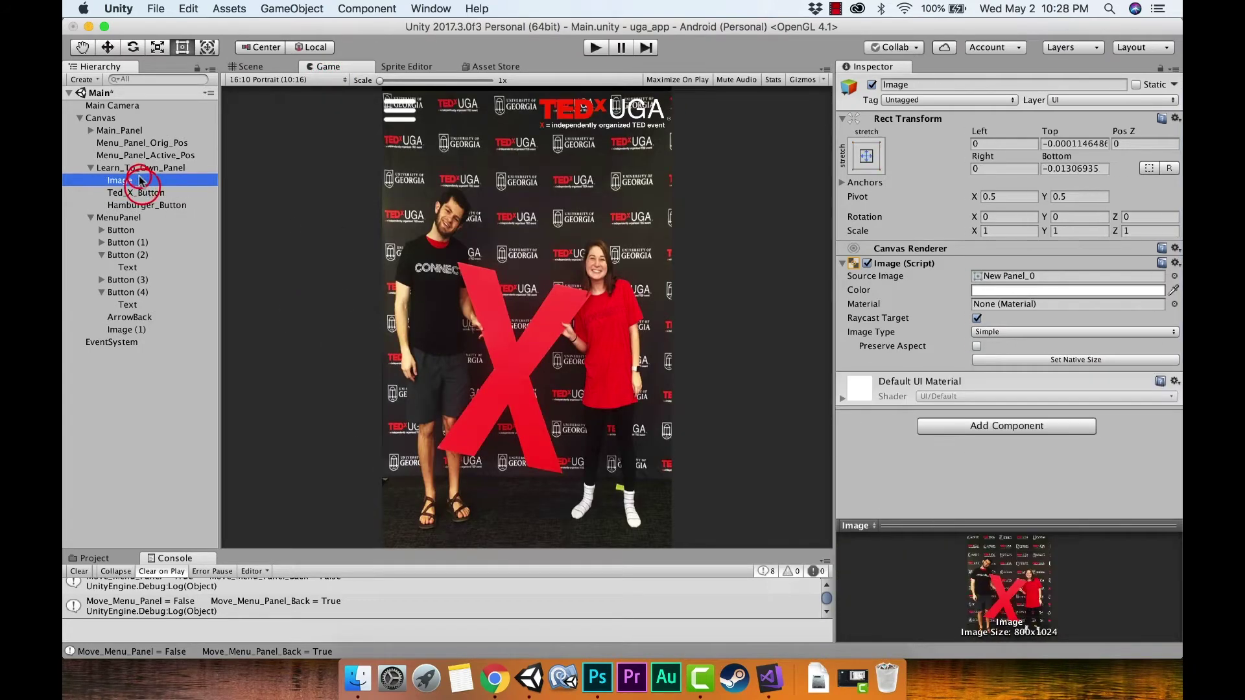
pyautogui.click(128, 169)
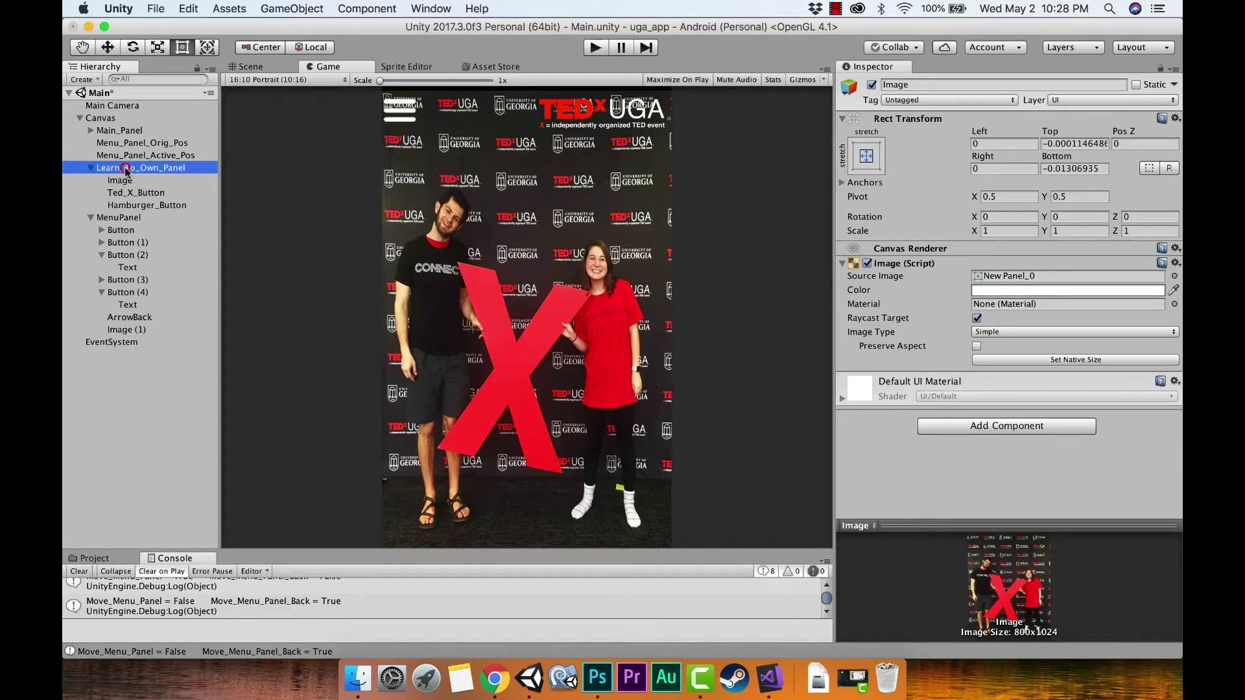
pyautogui.click(129, 180)
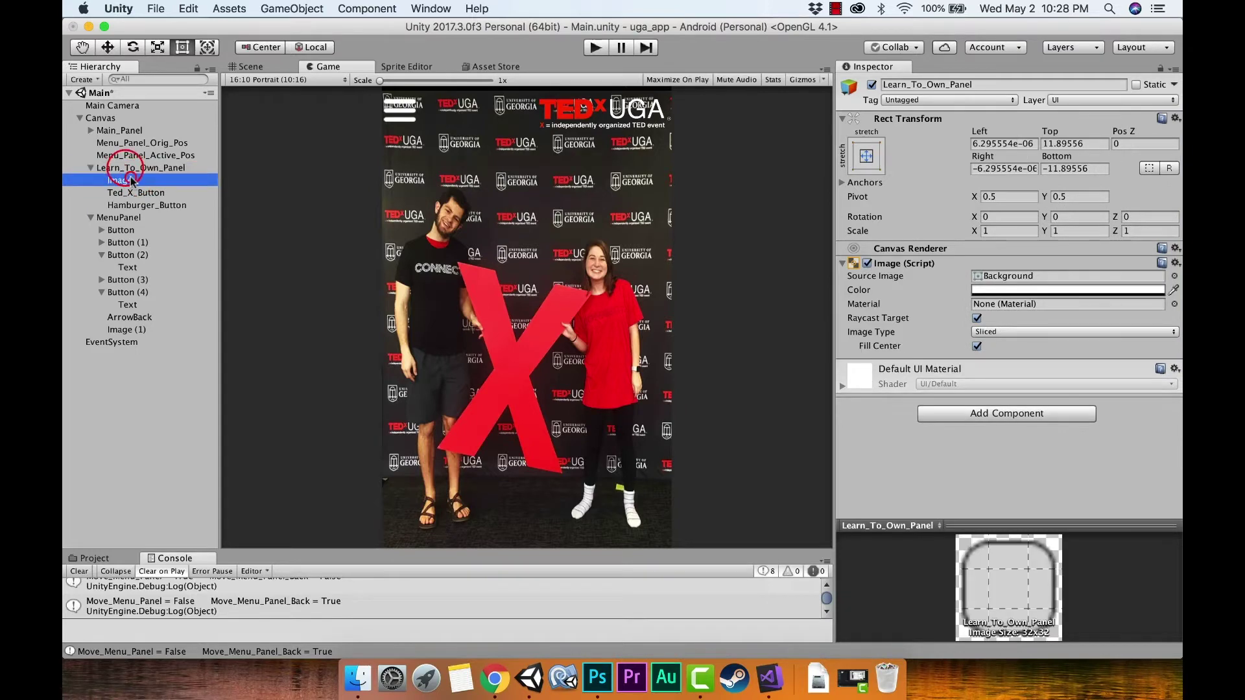
# Keep the Image anchored to stretch on both axes and toggle Preserve Aspect on then off.
pyautogui.click(865, 156)
pyautogui.click(1038, 384)
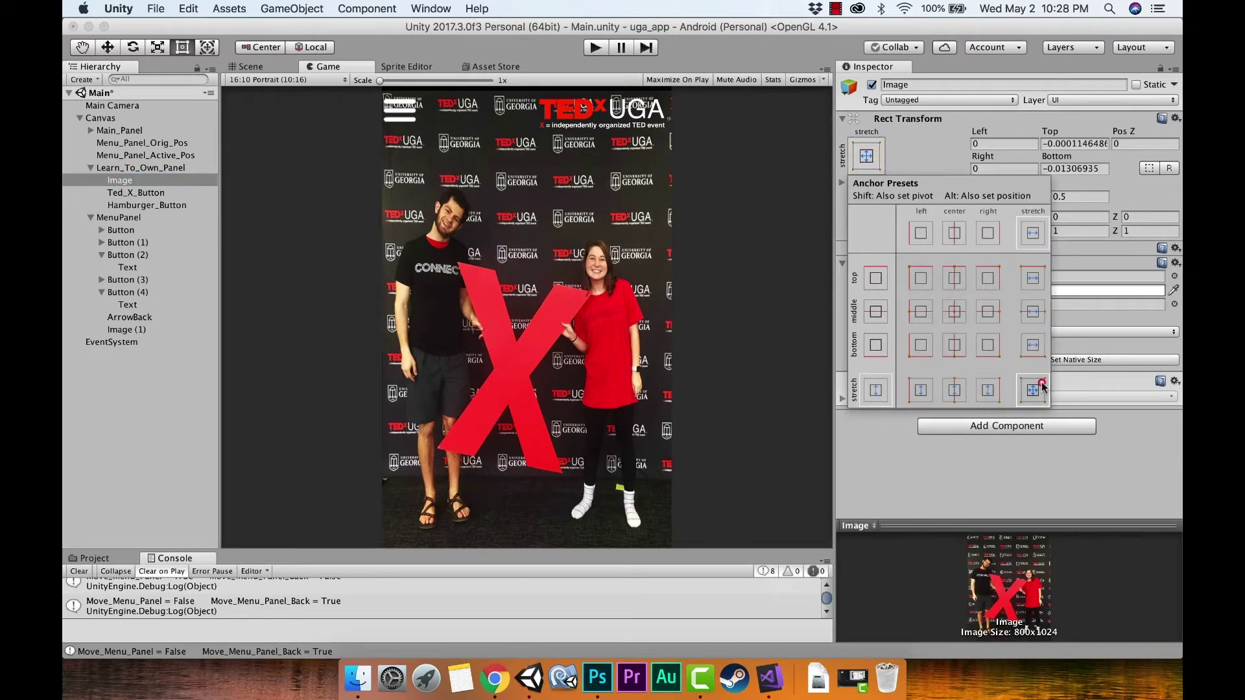
pyautogui.click(1095, 315)
pyautogui.click(977, 346)
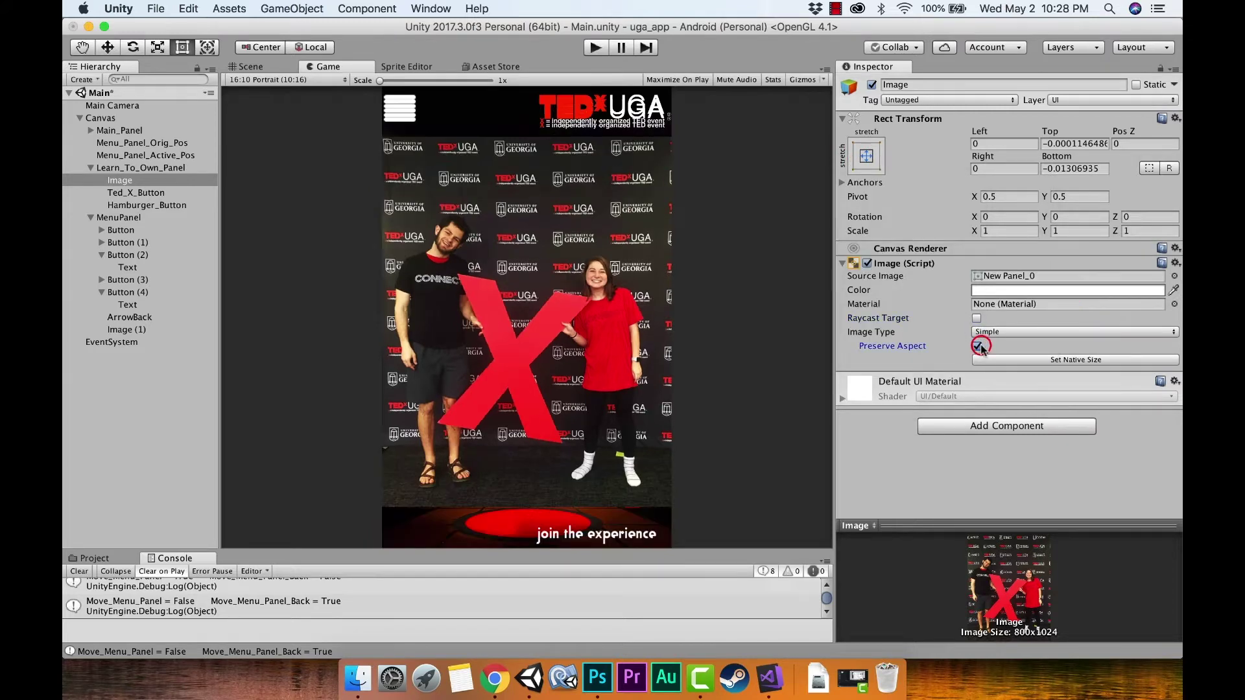
pyautogui.click(977, 346)
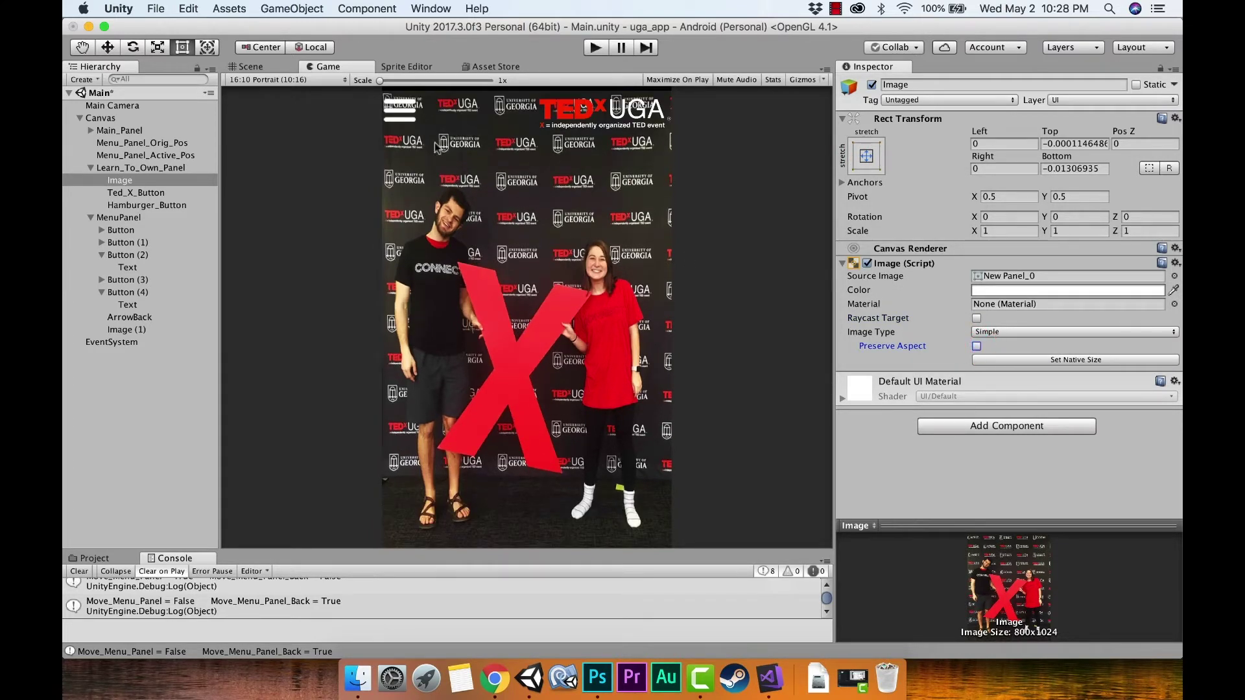
pyautogui.click(429, 54)
pyautogui.click(156, 8)
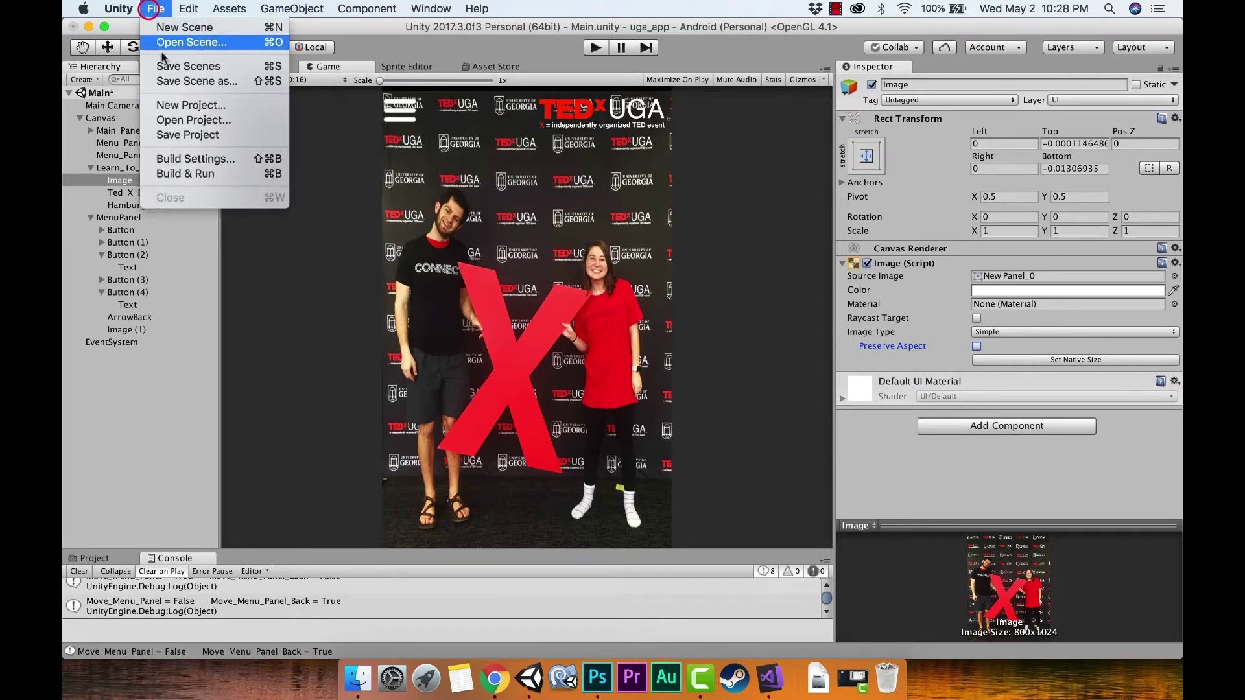
# Reopen Build Settings with Android selected and bring up the Player Settings.
pyautogui.click(188, 159)
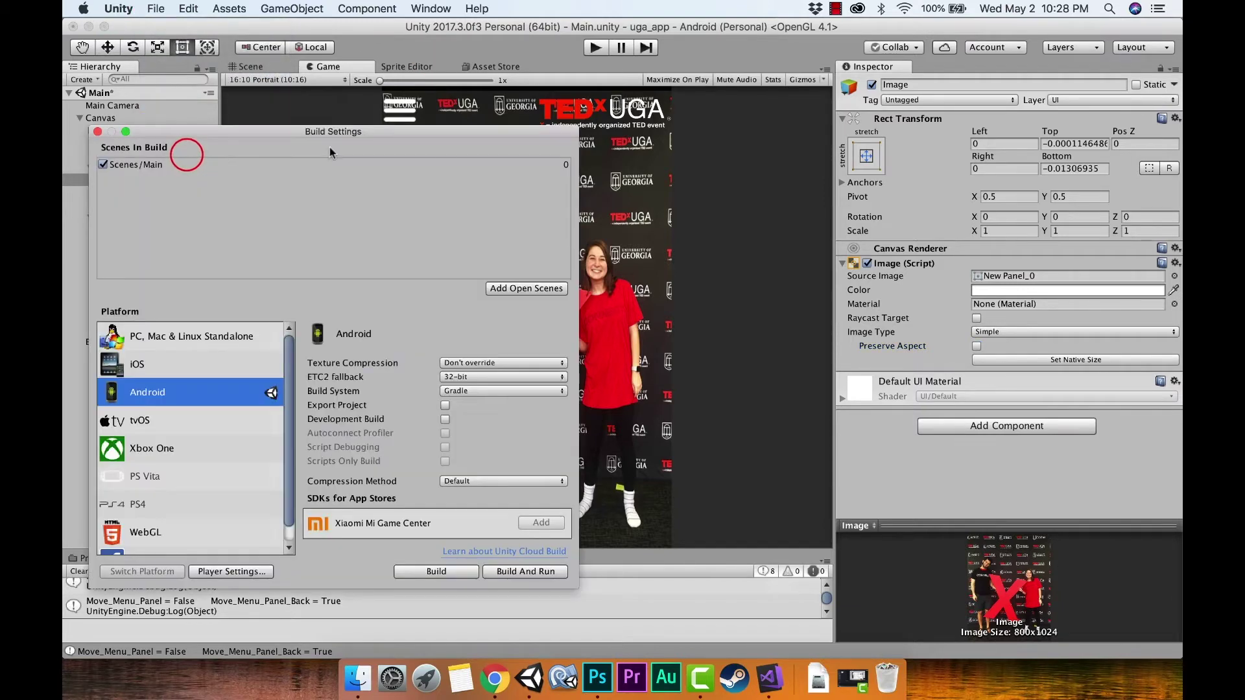
pyautogui.click(835, 9)
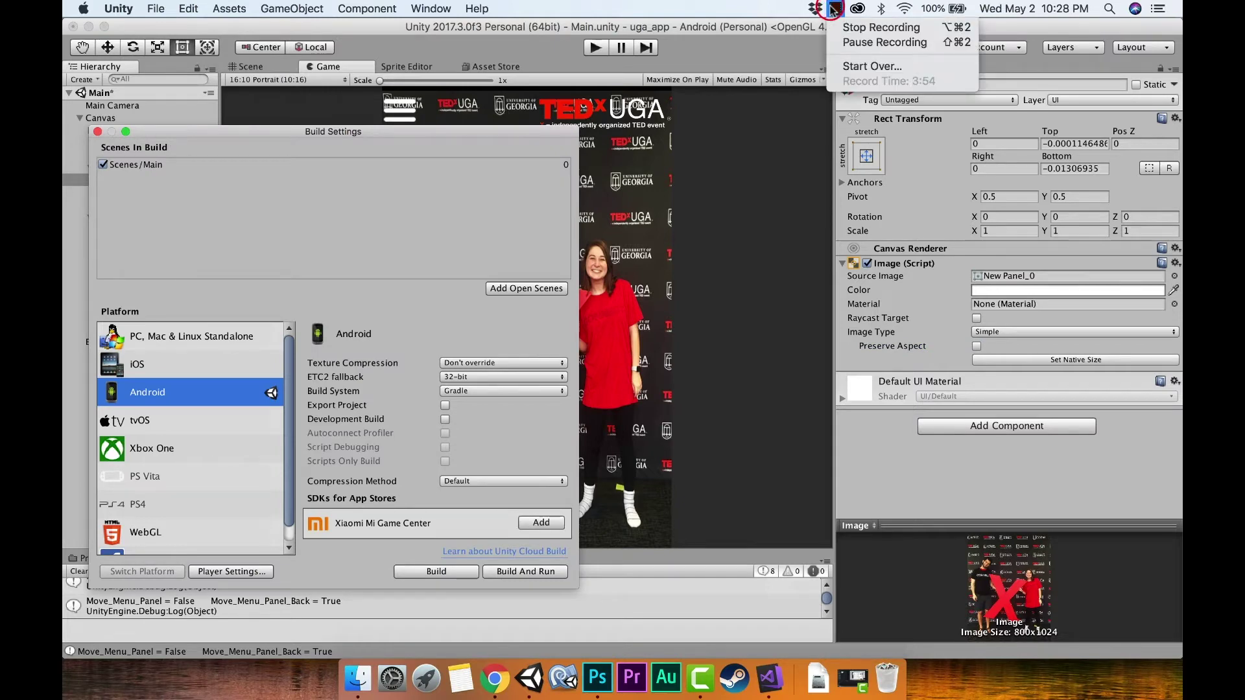
pyautogui.click(832, 9)
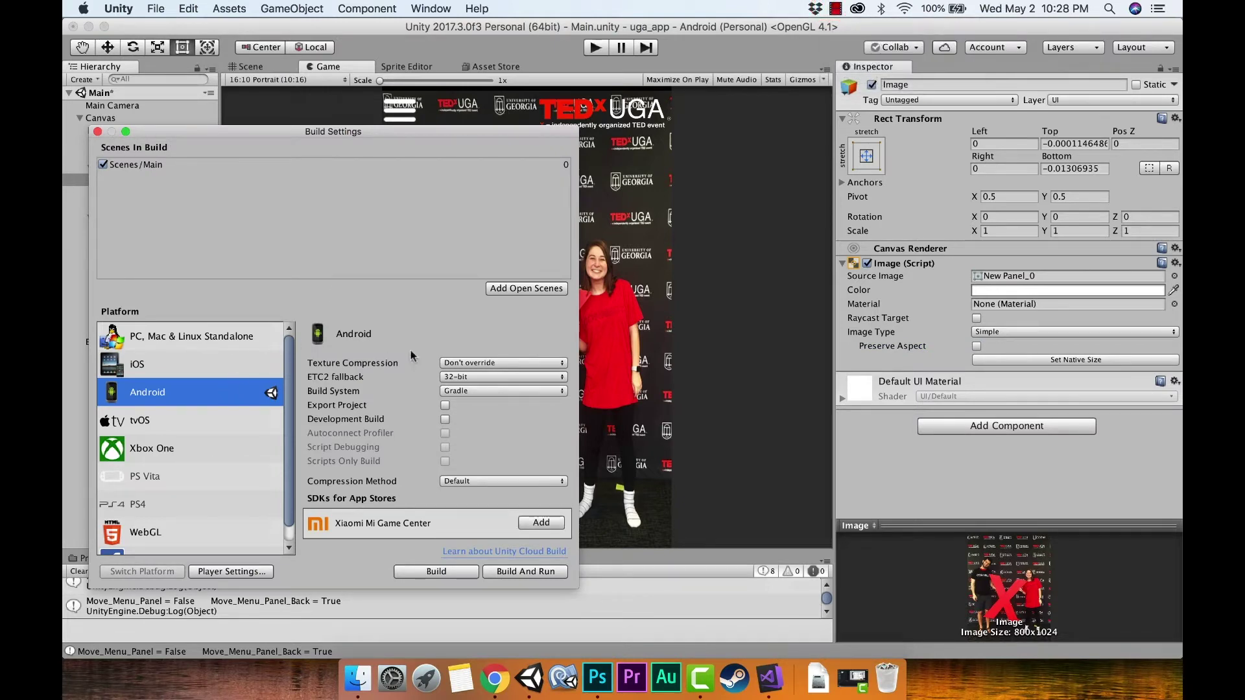
pyautogui.click(97, 132)
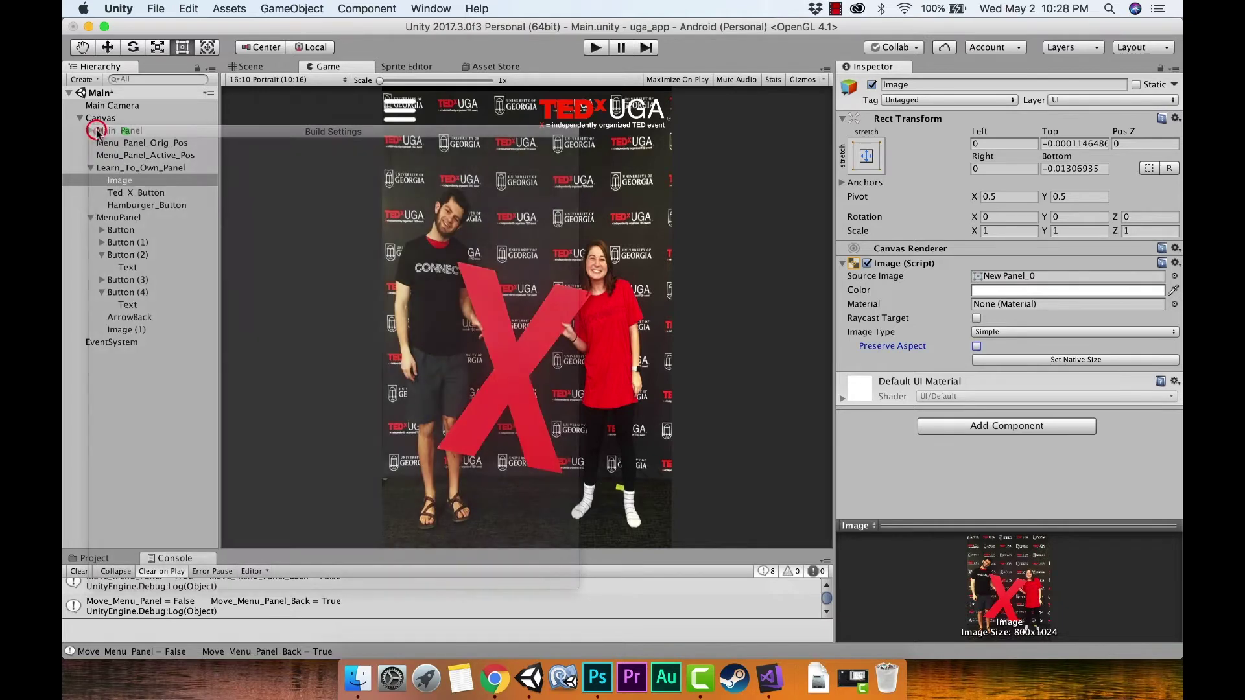
pyautogui.click(157, 10)
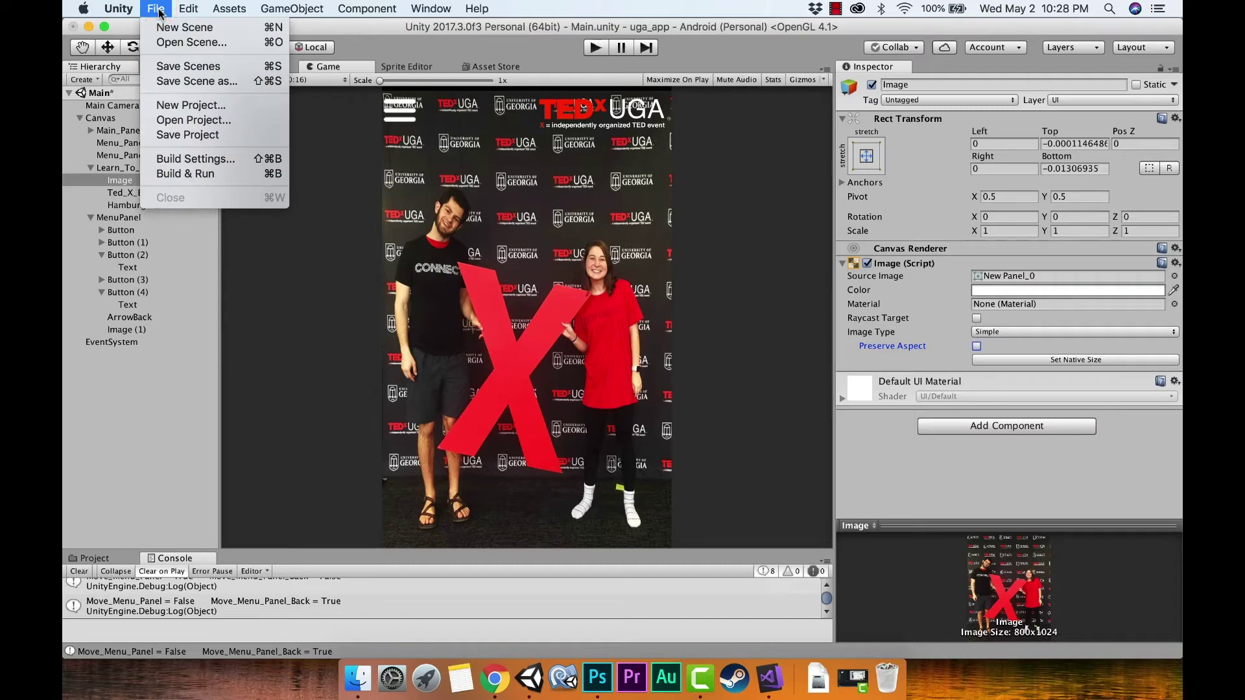
pyautogui.moveTo(132, 12)
pyautogui.click(187, 160)
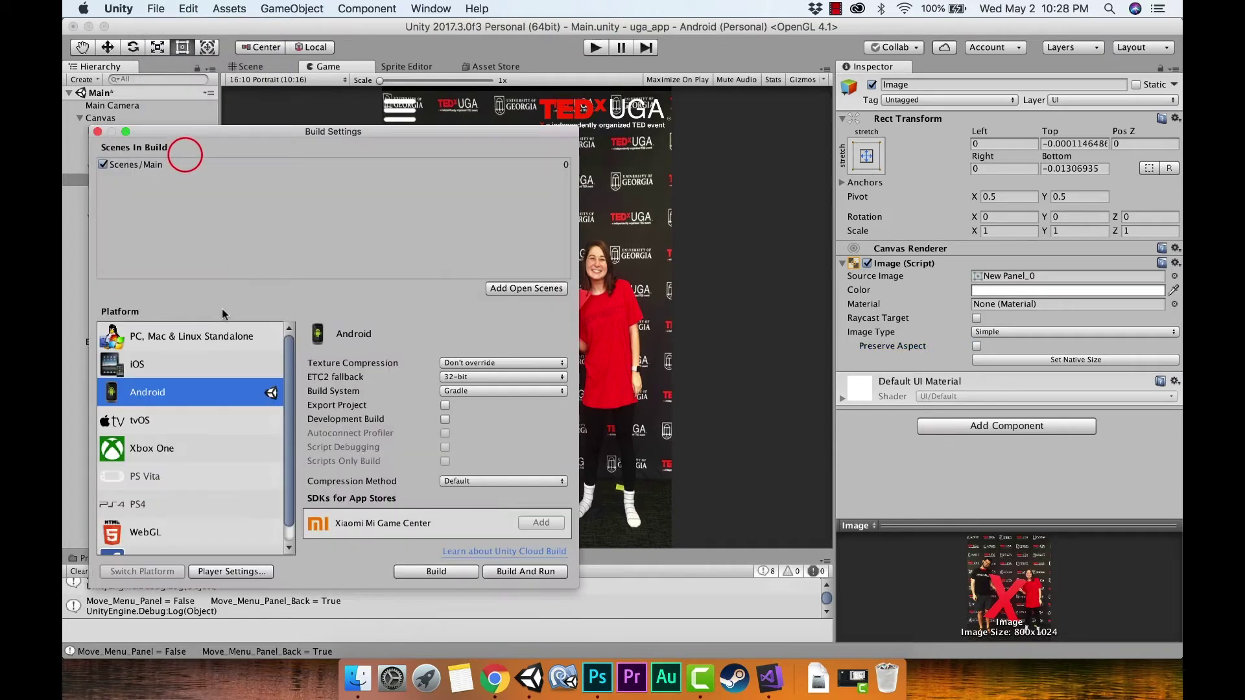
pyautogui.click(230, 573)
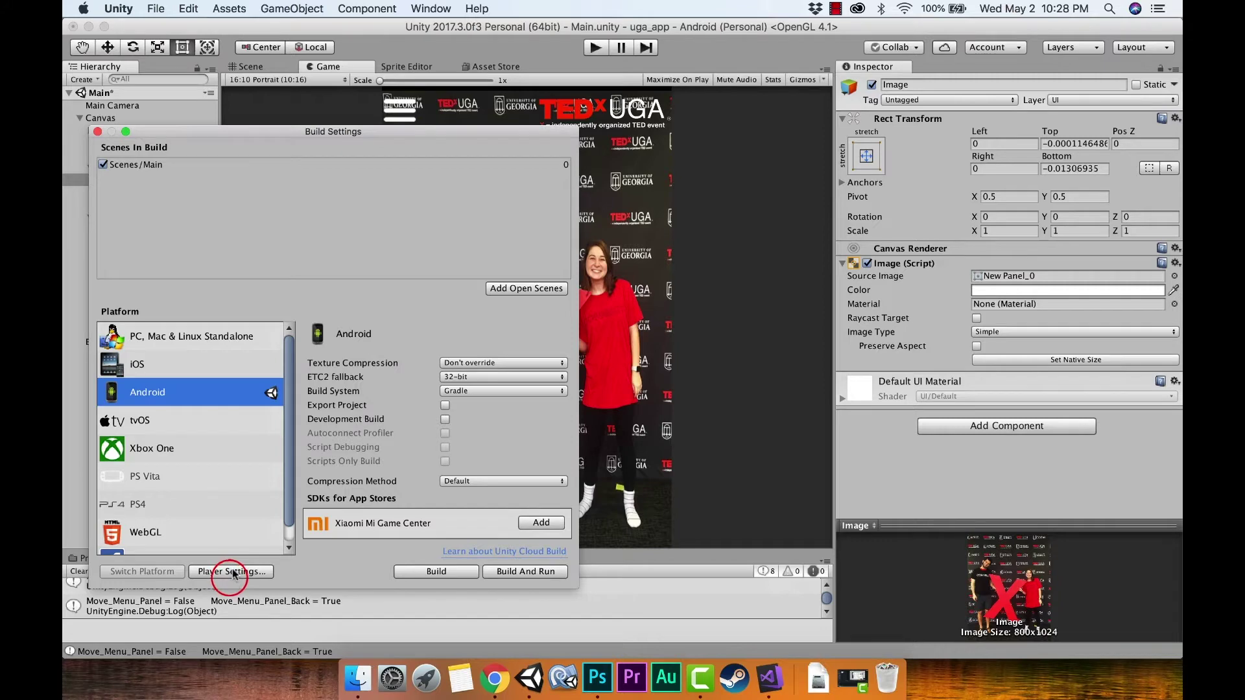
# Inspect the Default Icon and Default Cursor slots in Player Settings.
pyautogui.scroll(-6, 979, 392)
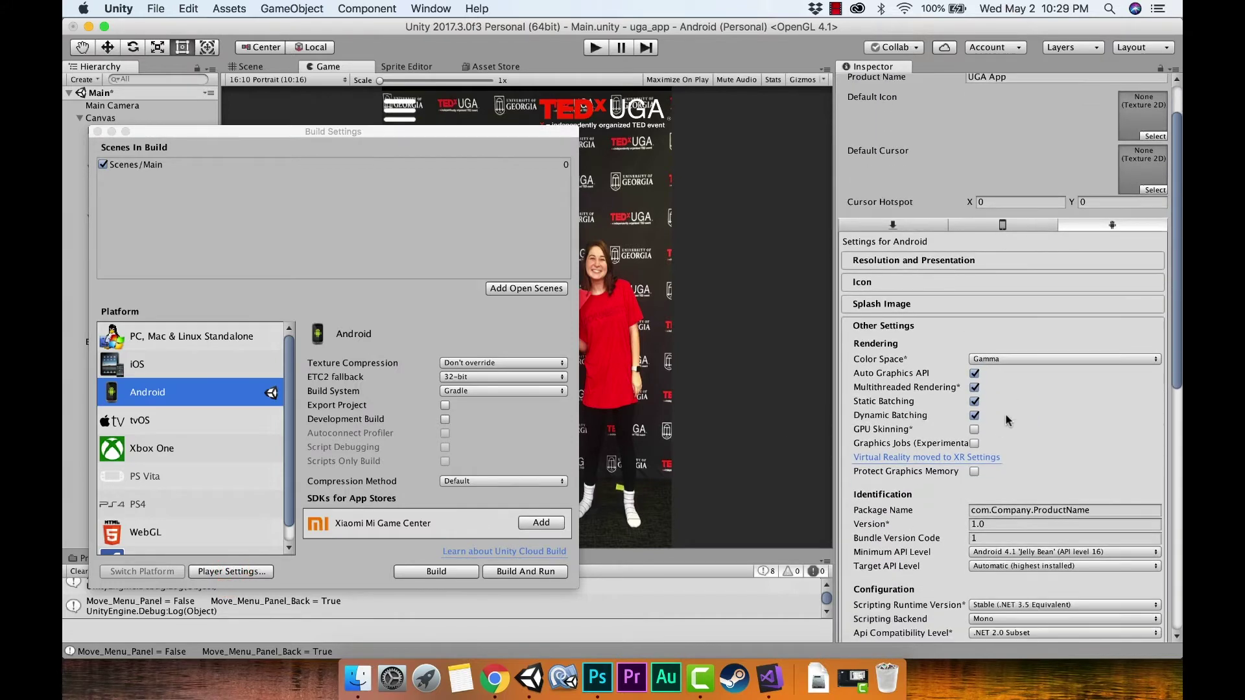
pyautogui.scroll(6, 1007, 420)
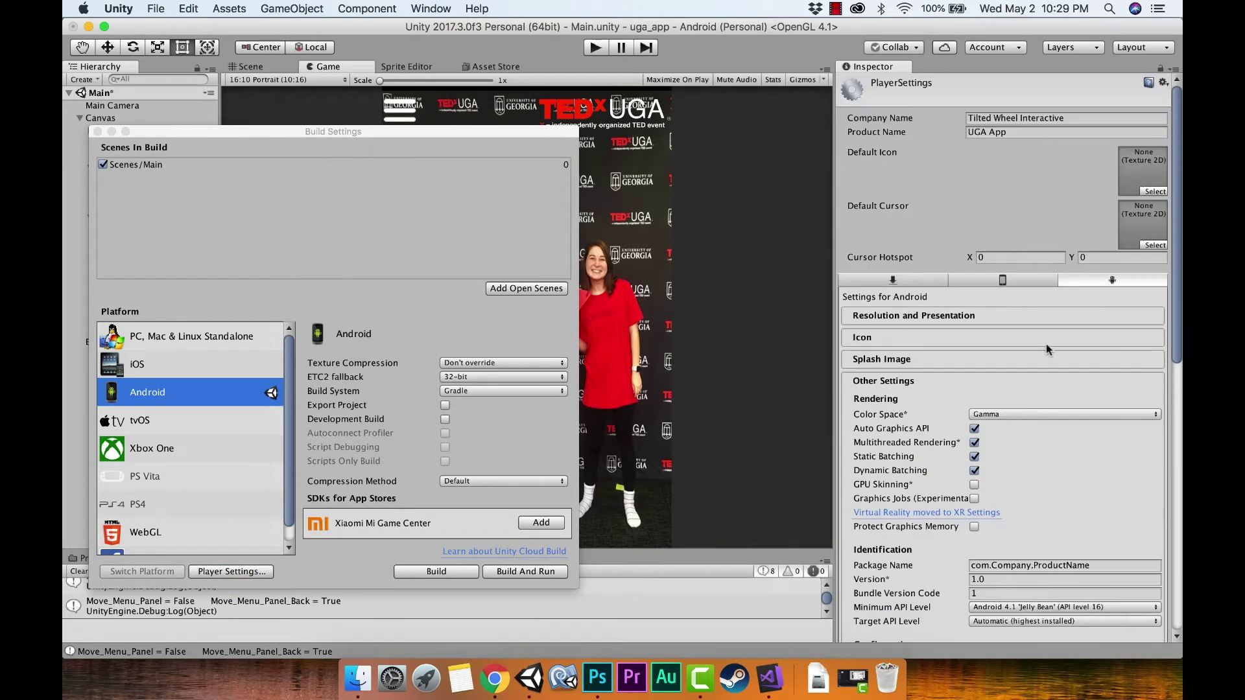
pyautogui.click(1139, 175)
pyautogui.click(1144, 220)
pyautogui.scroll(-15, 998, 212)
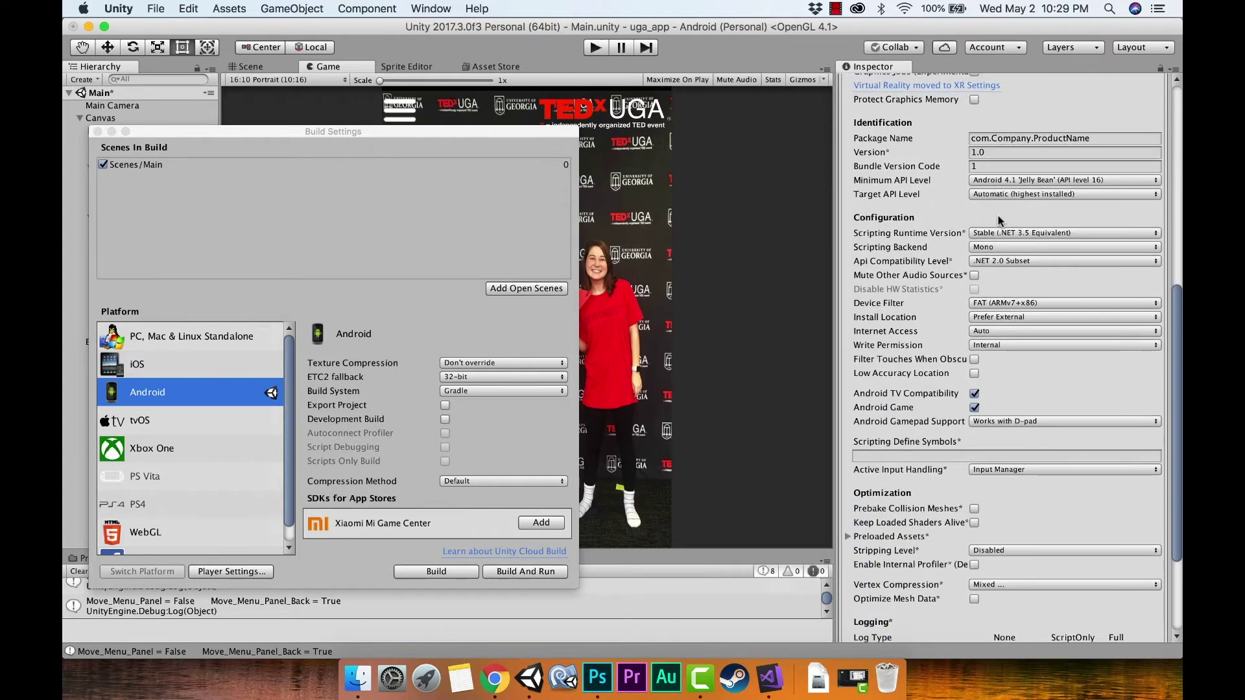
pyautogui.scroll(12, 997, 216)
# Toggle the Android icon Override on and off, then expand Resolution and Presentation.
pyautogui.click(885, 256)
pyautogui.scroll(-5, 914, 286)
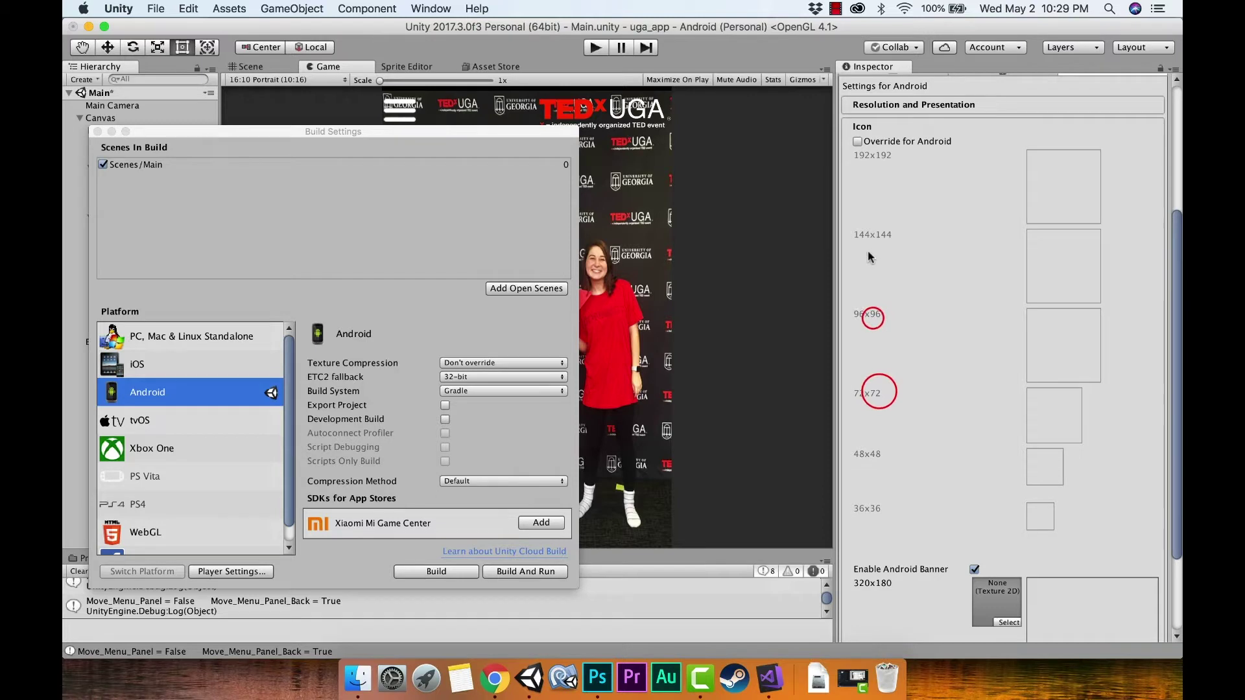
pyautogui.click(857, 142)
pyautogui.click(859, 142)
pyautogui.scroll(5, 1007, 368)
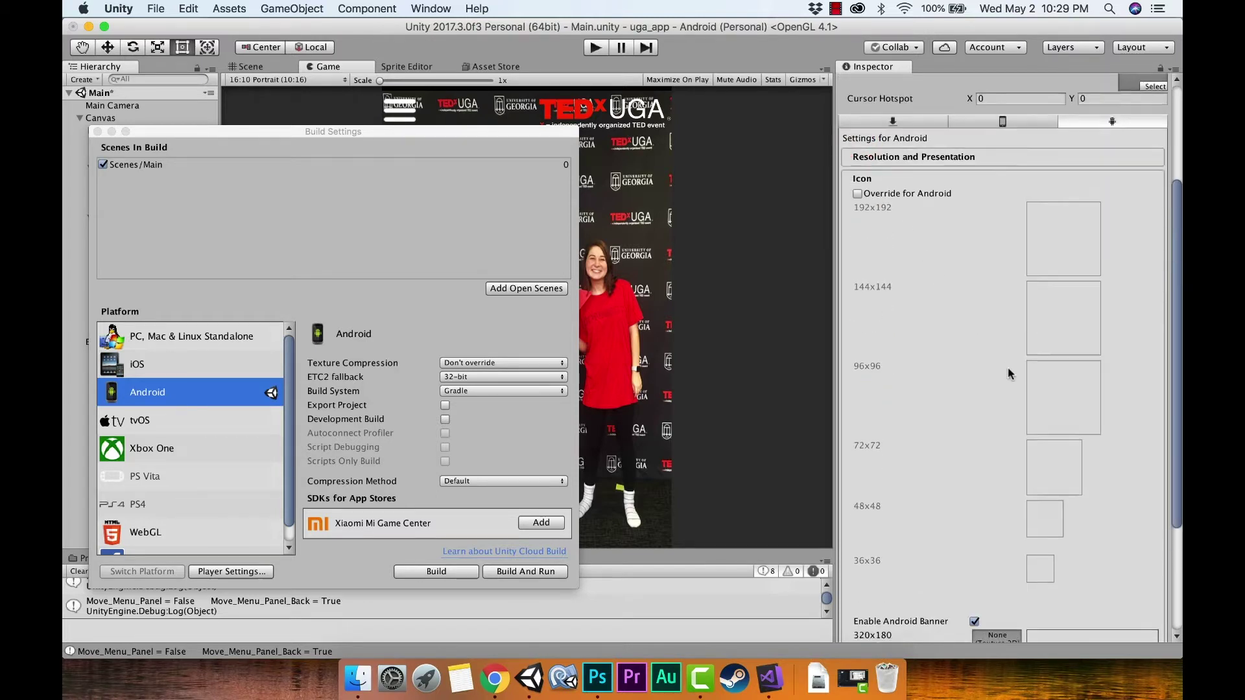
pyautogui.click(958, 169)
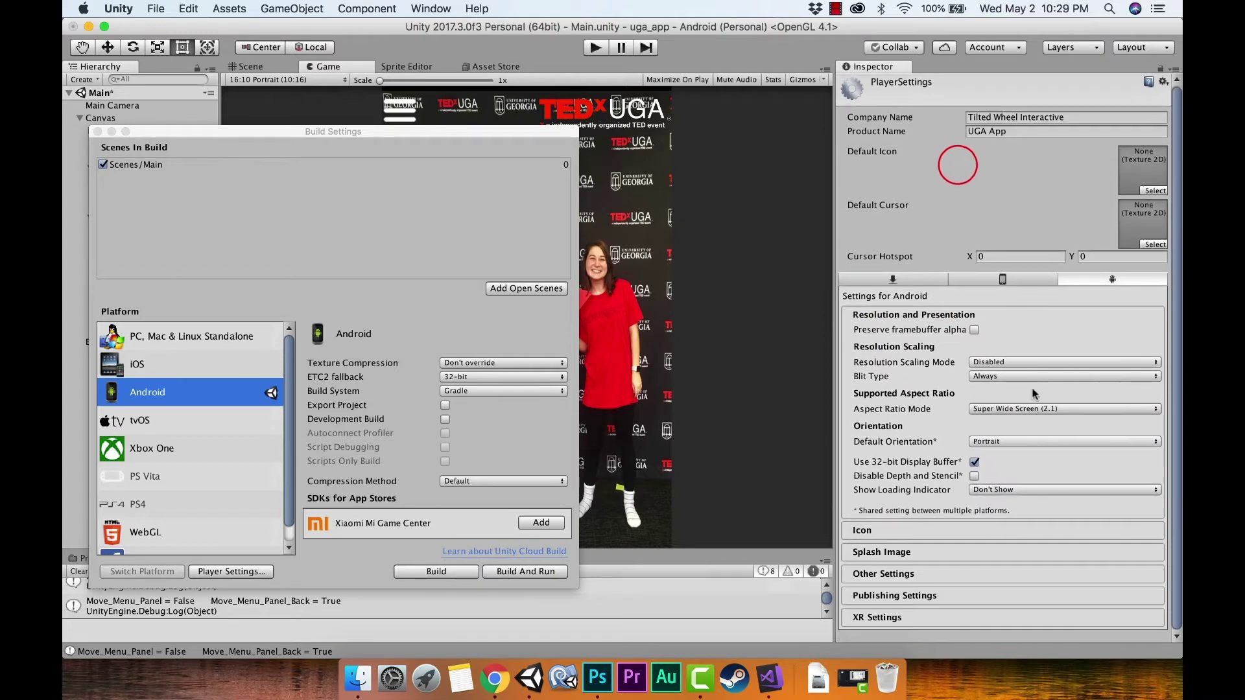
# Confirm Portrait as the Android default orientation.
pyautogui.click(1016, 441)
pyautogui.click(1017, 441)
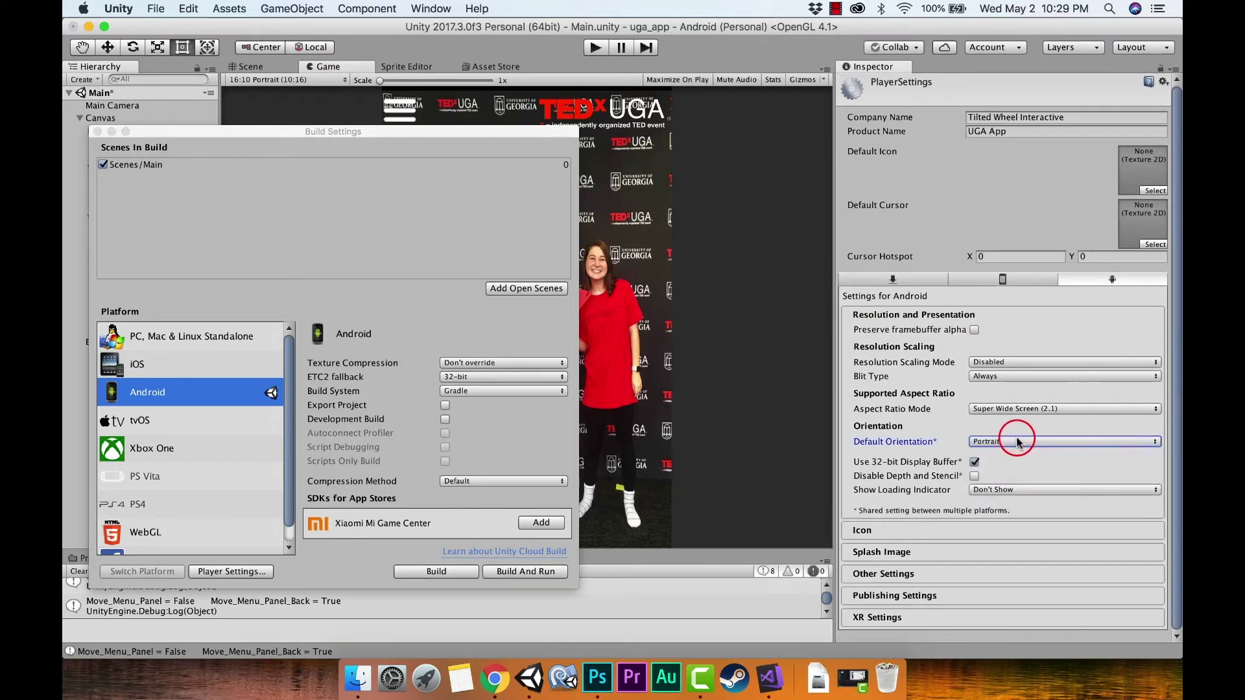
pyautogui.click(1014, 443)
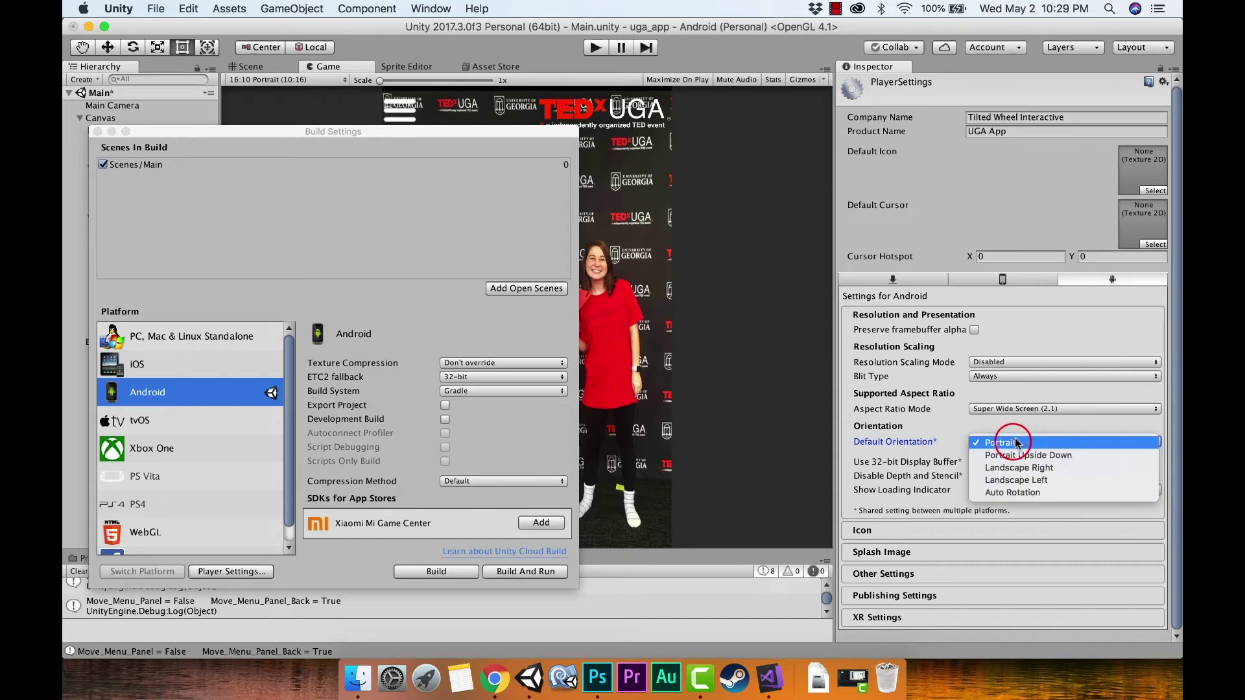
pyautogui.click(1014, 443)
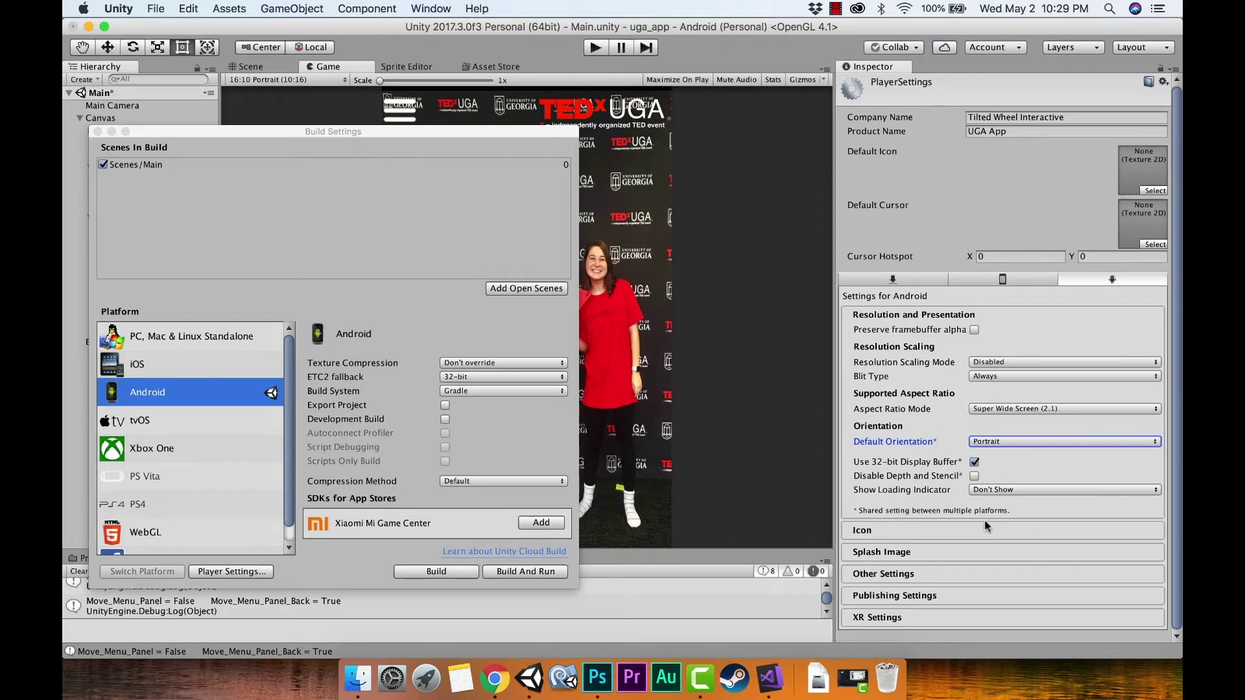
pyautogui.click(996, 442)
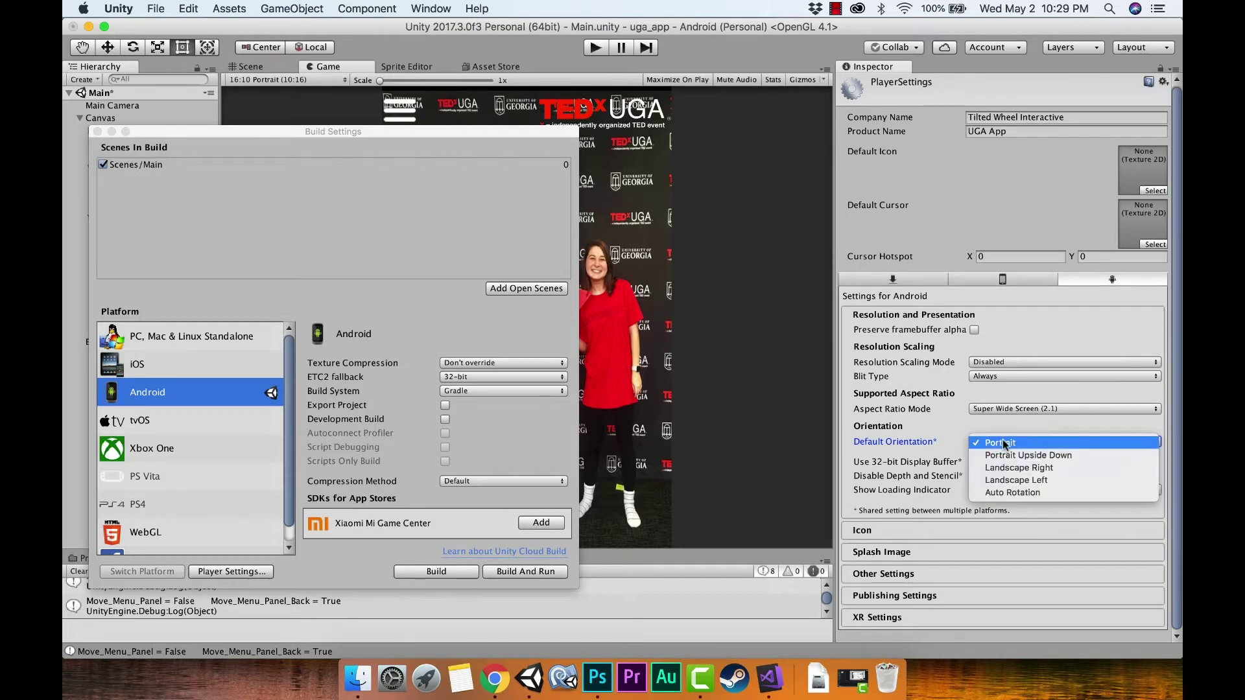
pyautogui.click(1003, 444)
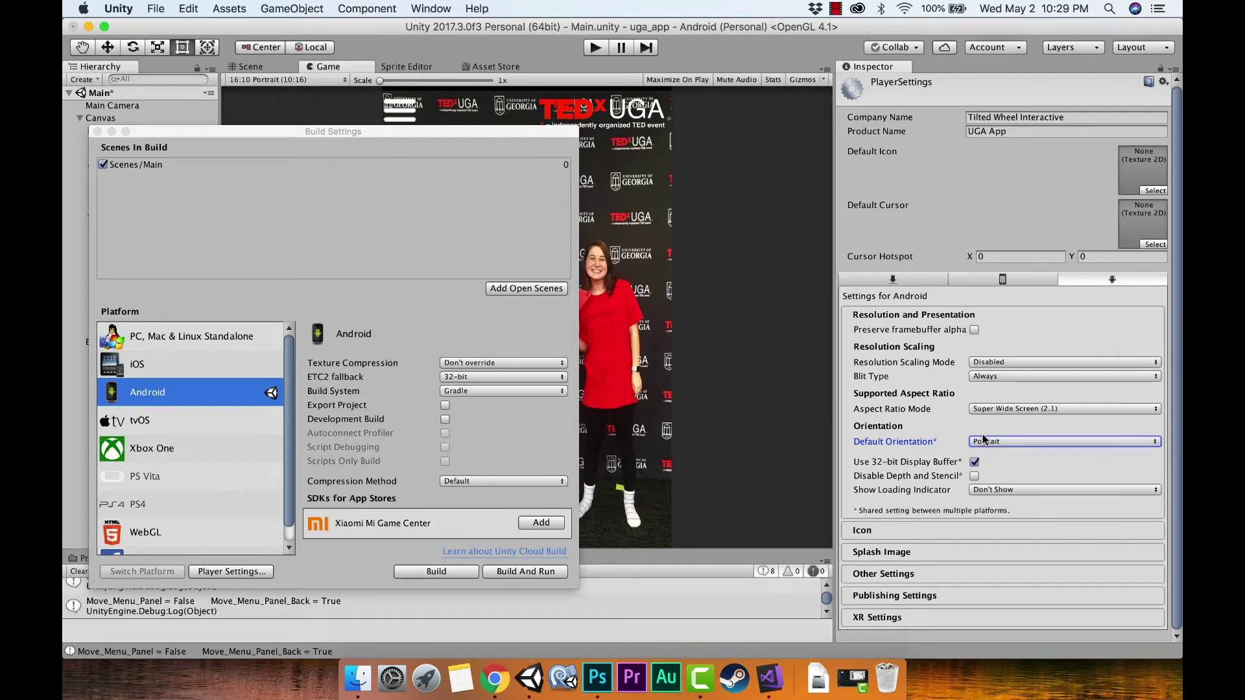
pyautogui.click(919, 574)
# Replace Company and ProductName so the package name reads com.tiltedwheel.ugaapp.
pyautogui.scroll(-5, 1049, 500)
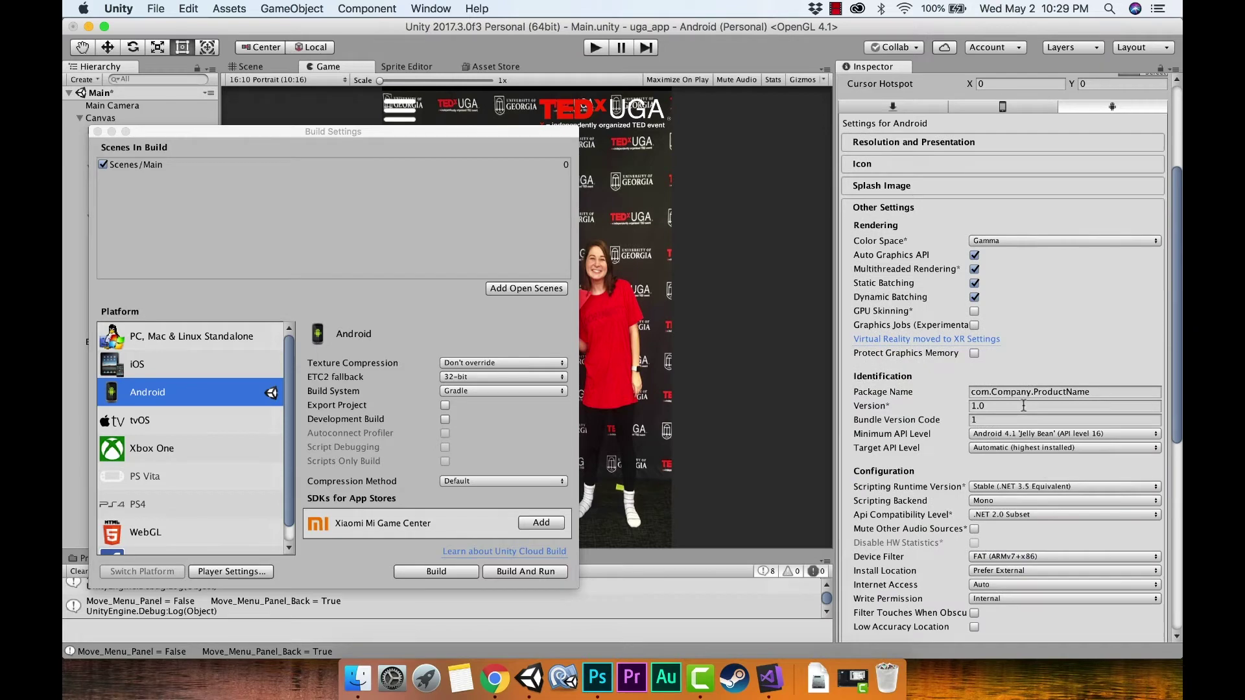
pyautogui.click(1058, 391)
pyautogui.click(1025, 392)
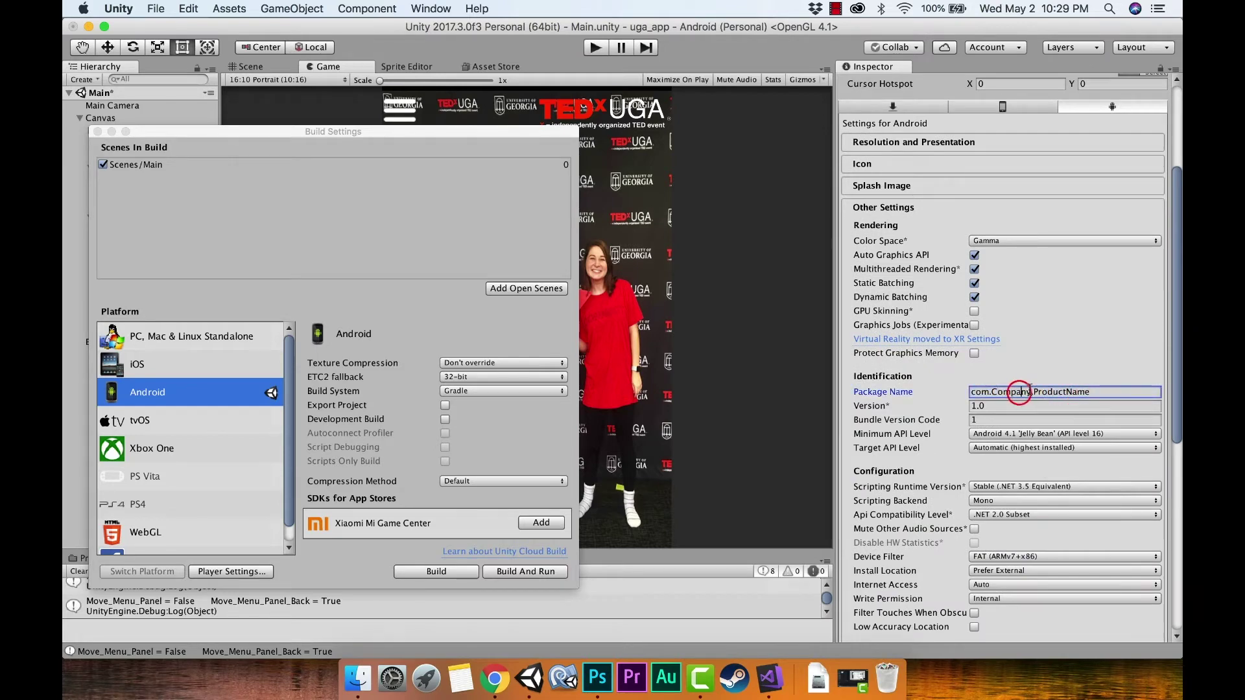
pyautogui.doubleClick(1027, 393)
pyautogui.write('tiltedwheel')
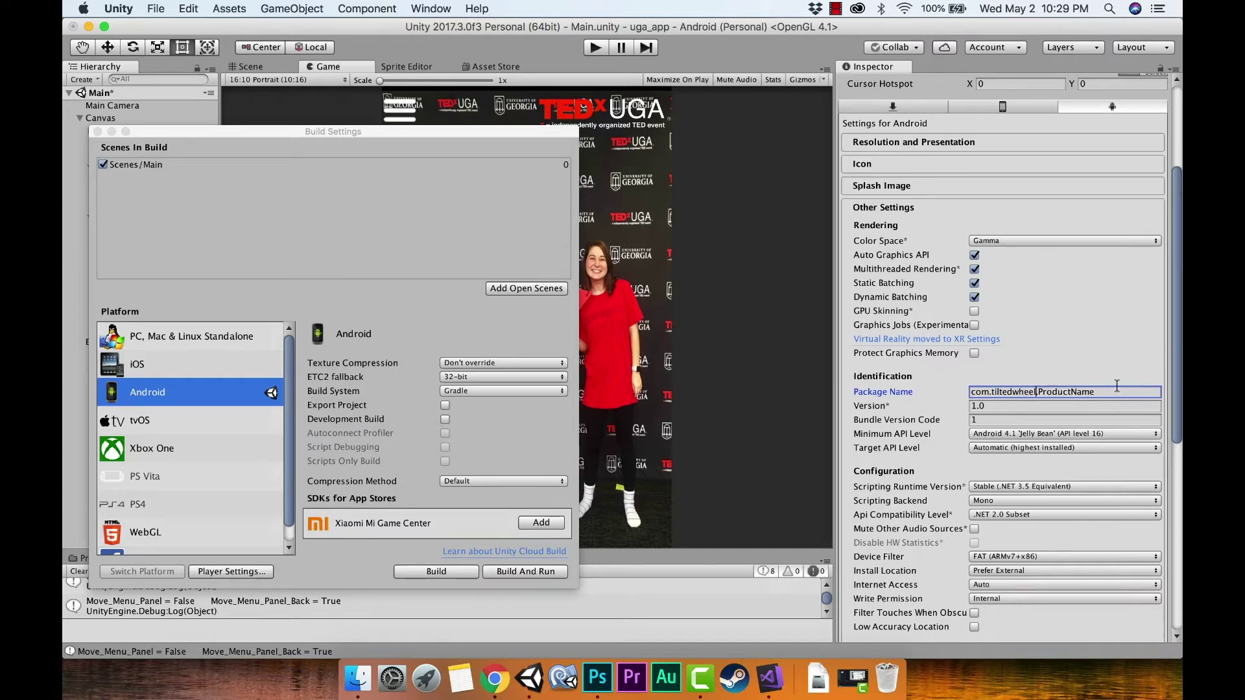
pyautogui.moveTo(1101, 391); pyautogui.dragTo(1038, 393)
pyautogui.write('ugaapp')
pyautogui.click(1005, 439)
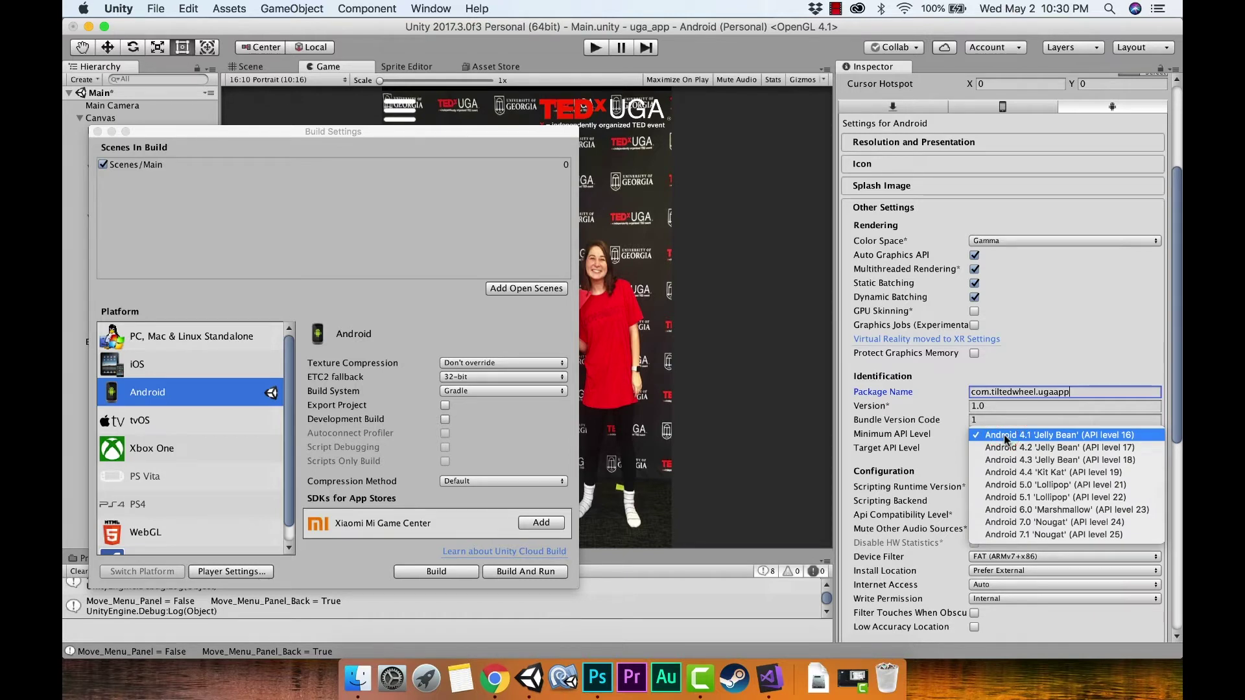
# Set Minimum API Level to Android 6.0 'Marshmallow' (API 23), leaving Target API Level Automatic.
pyautogui.click(1062, 511)
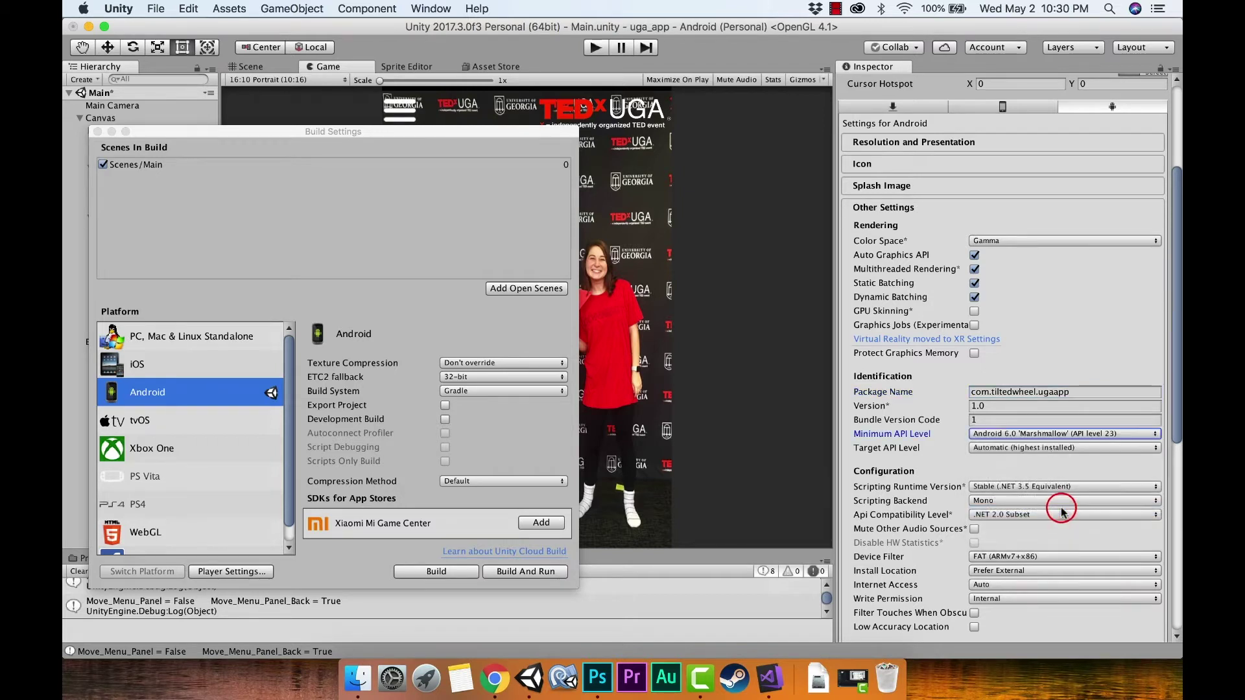
pyautogui.click(998, 447)
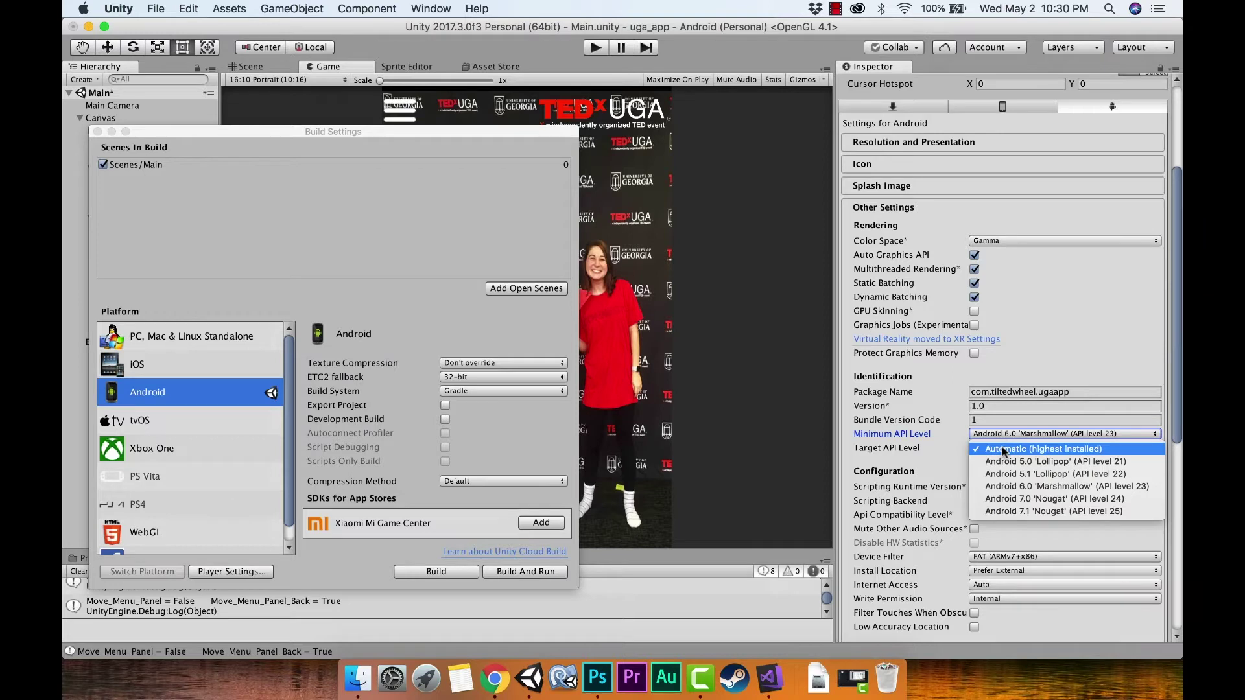
pyautogui.click(1020, 452)
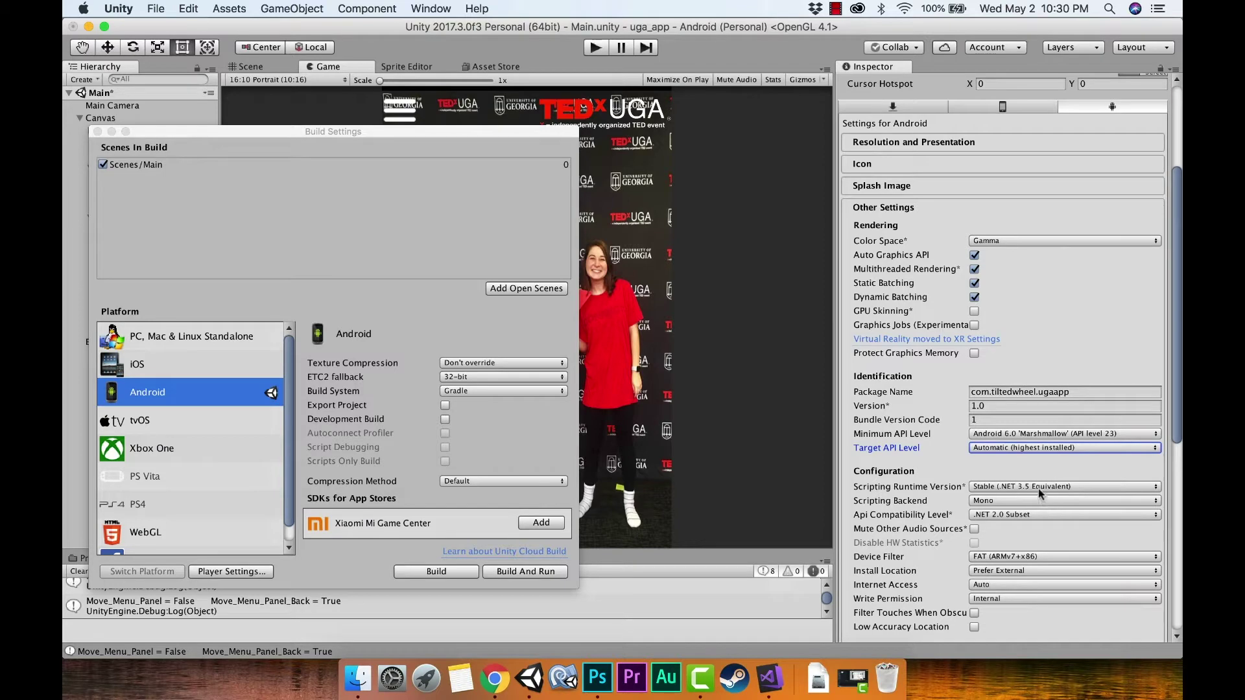
pyautogui.scroll(-5, 1039, 490)
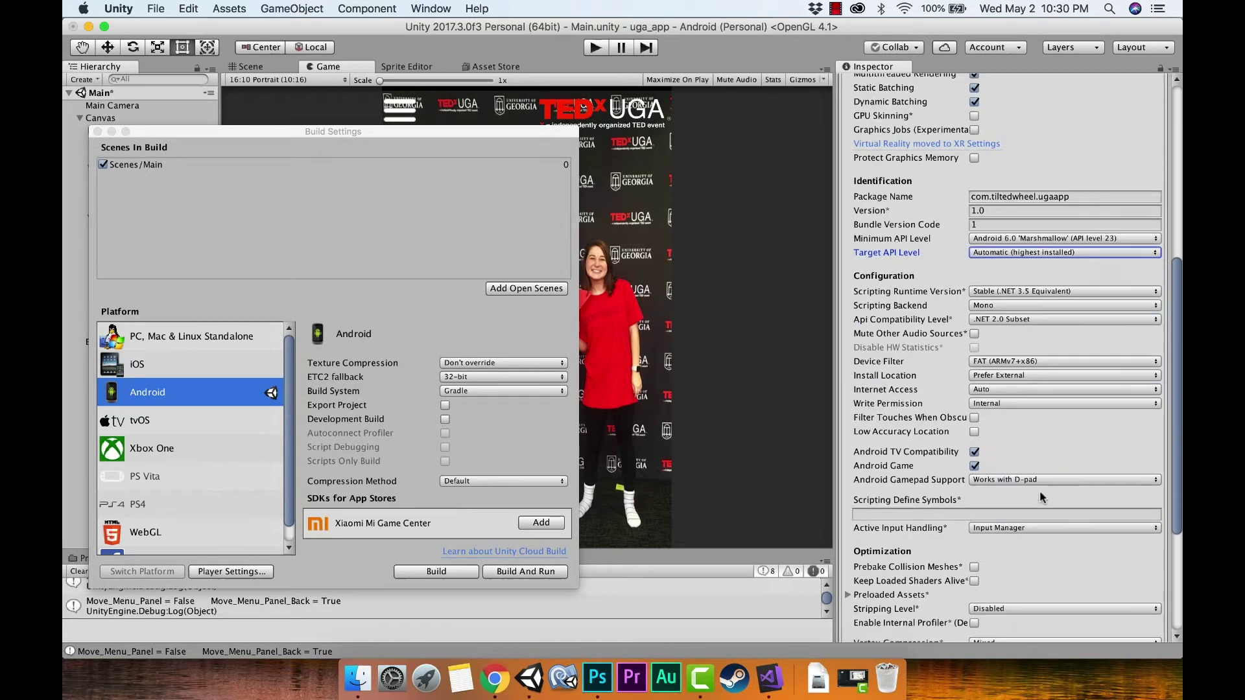
pyautogui.scroll(-5, 1040, 490)
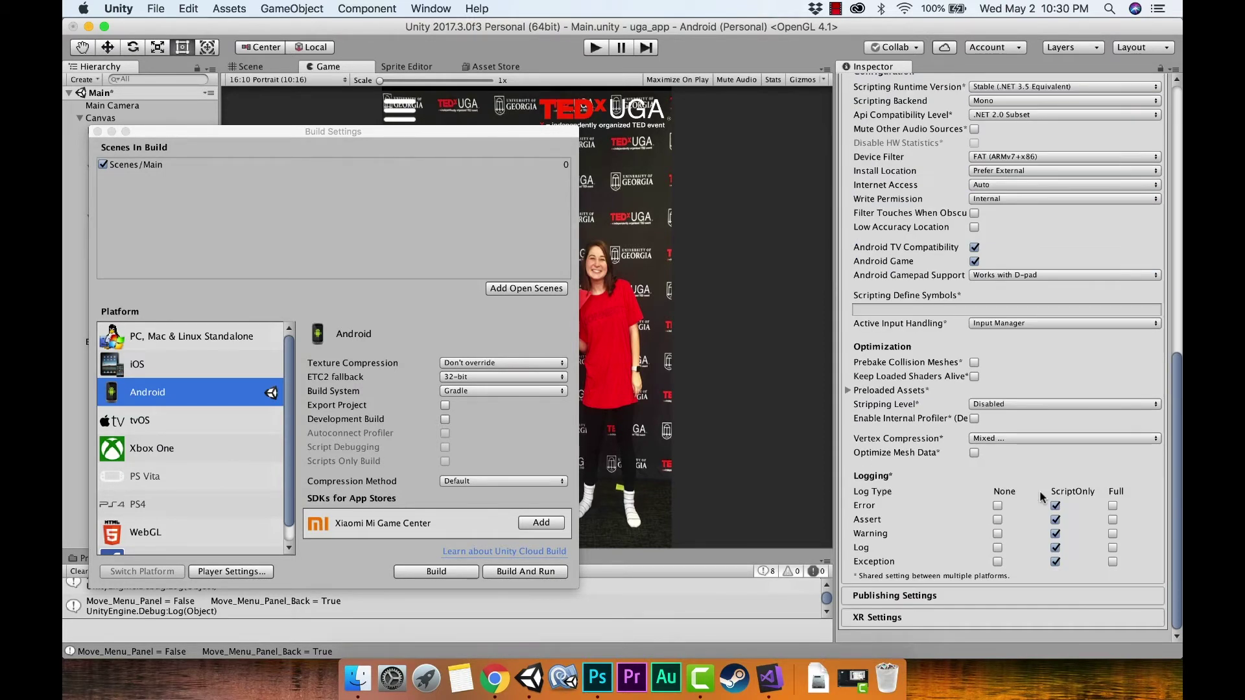
# Expand Publishing Settings, then XR Settings to view the Virtual Reality and ARCore options.
pyautogui.click(935, 592)
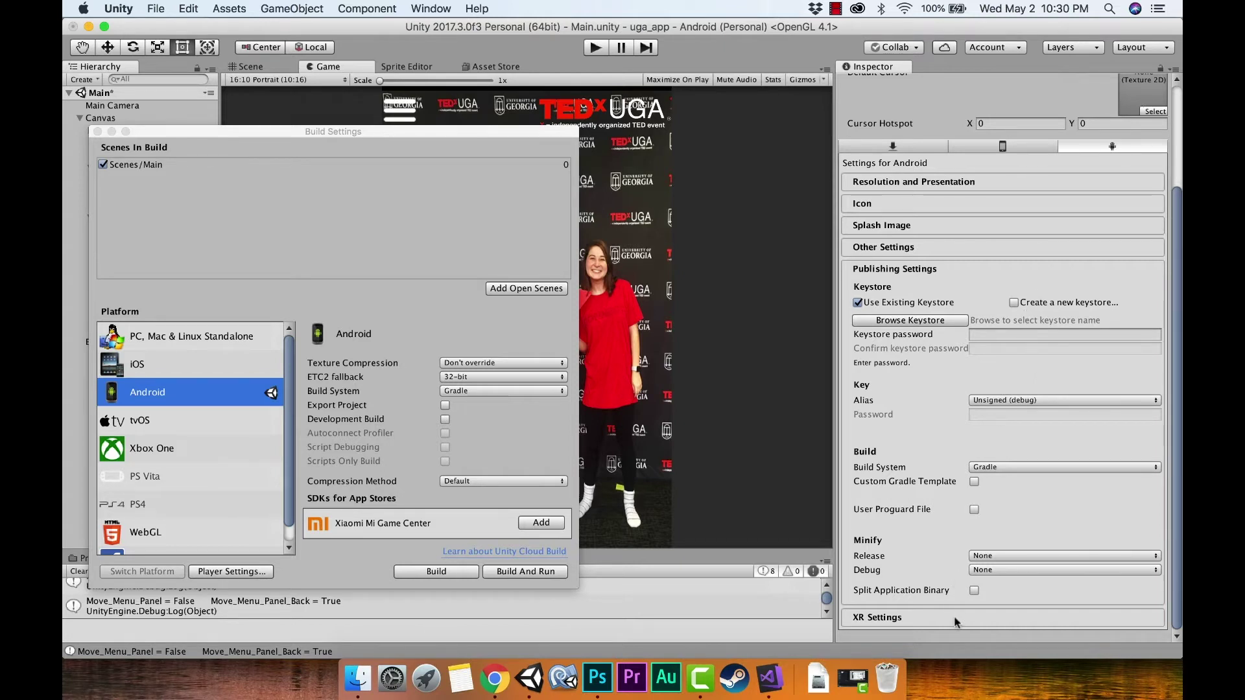
pyautogui.click(916, 616)
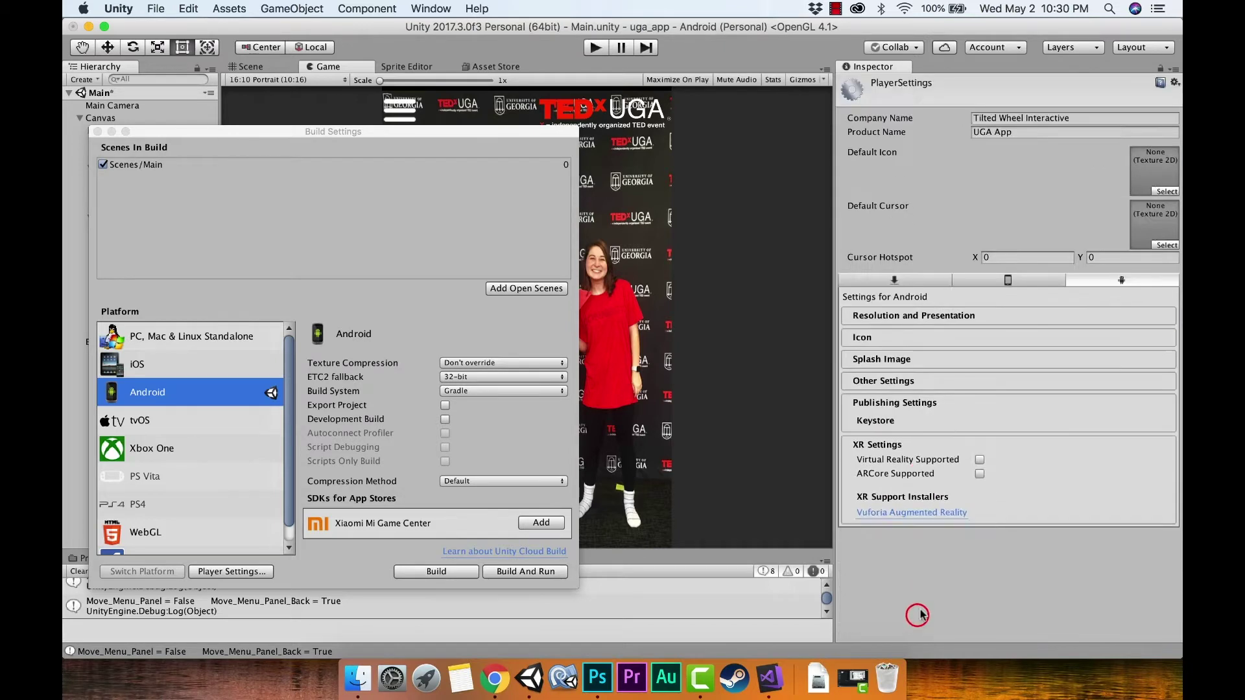